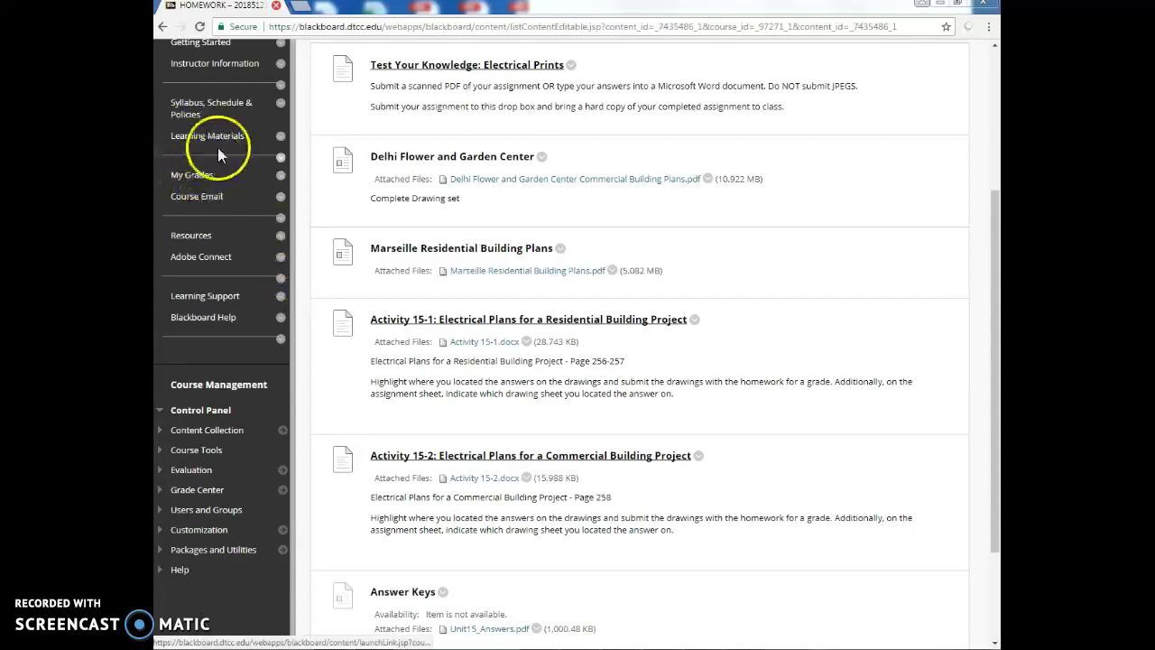
# Open the Delhi Flower and Garden Center Commercial Building Plans PDF from the course Resources page.
pyautogui.click(202, 236)
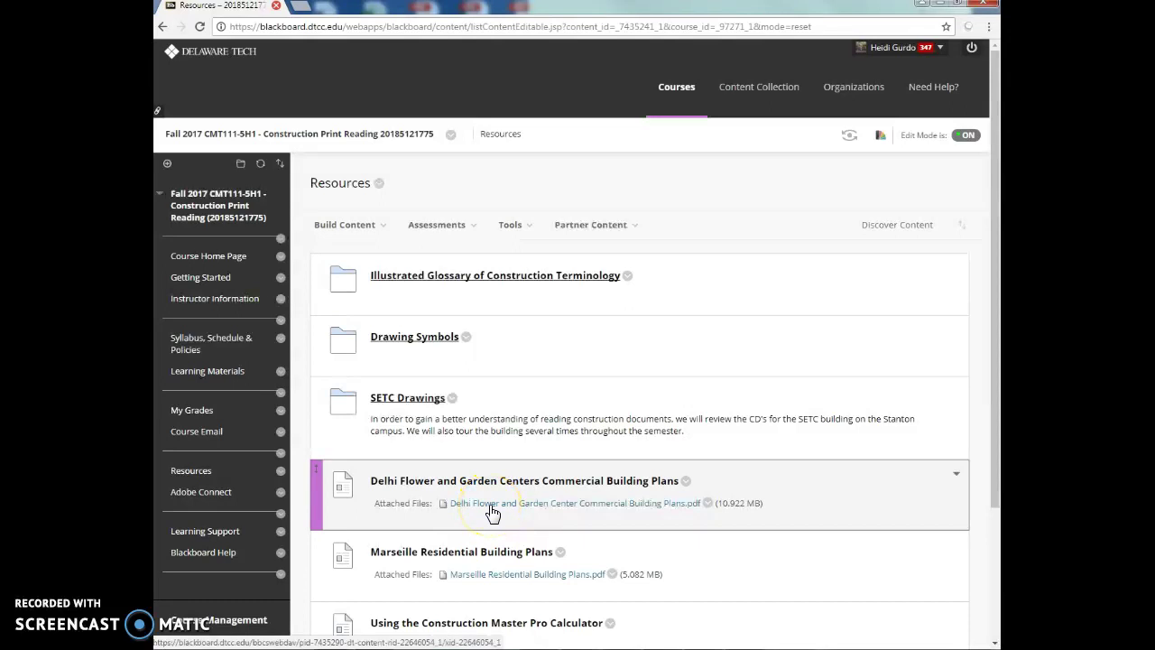
pyautogui.click(490, 507)
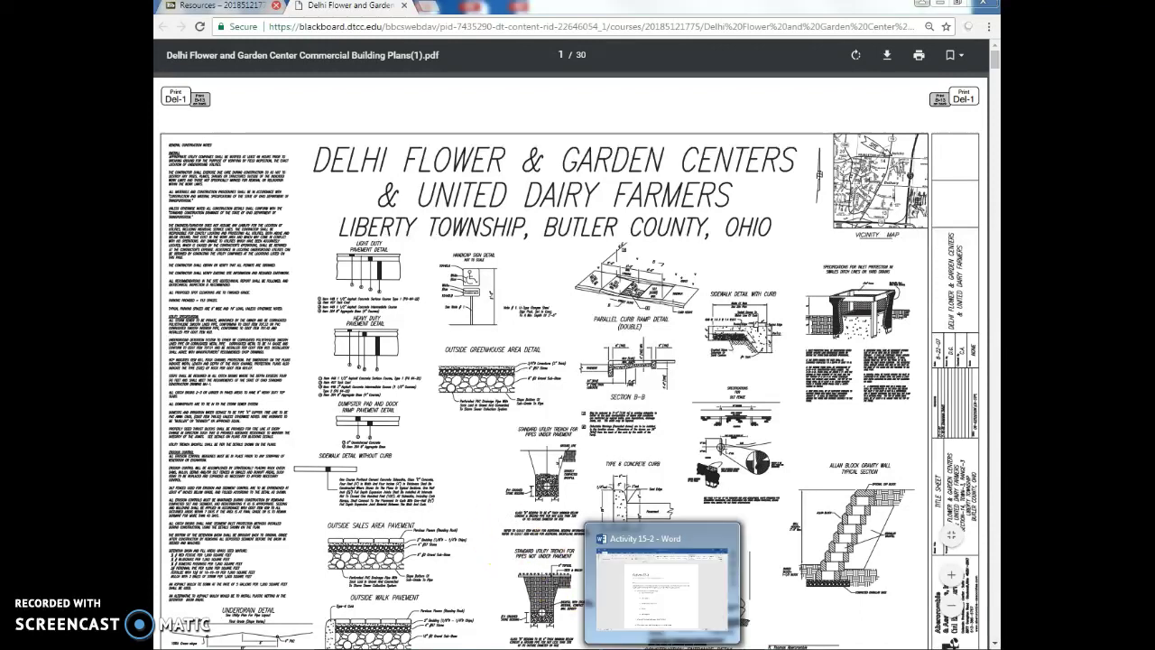
# Highlight WH-2 in the water heater question, then return to the lighting plan PDF.
pyautogui.hotkey('alt', 'Tab')
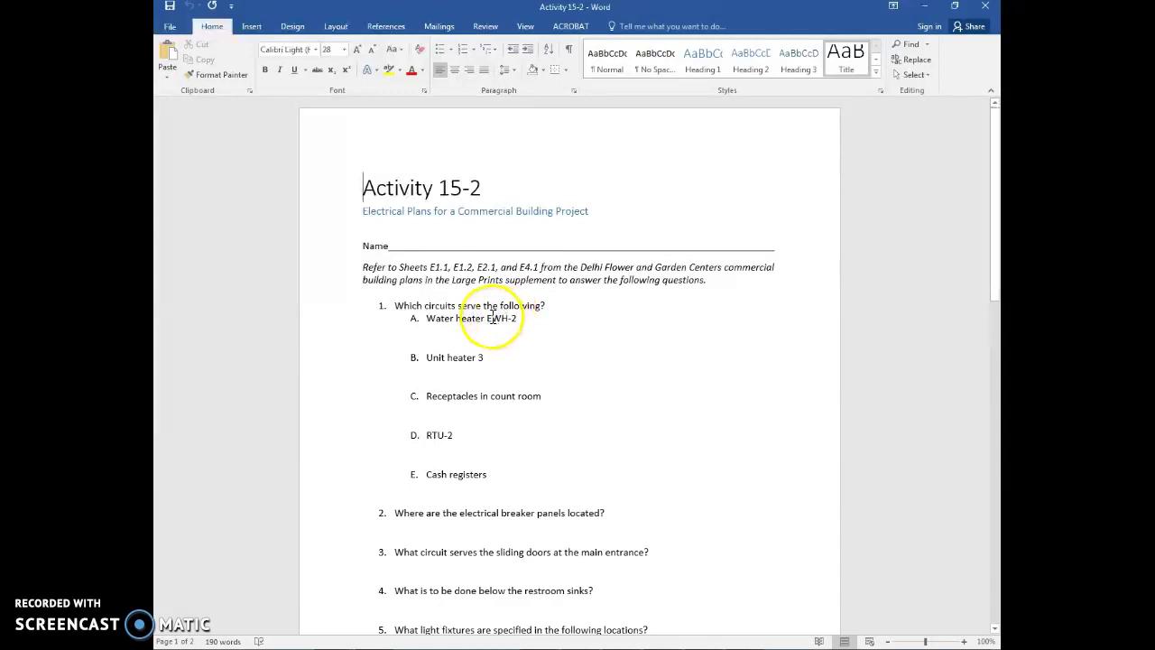
pyautogui.moveTo(492, 317); pyautogui.dragTo(499, 322)
pyautogui.click(490, 324)
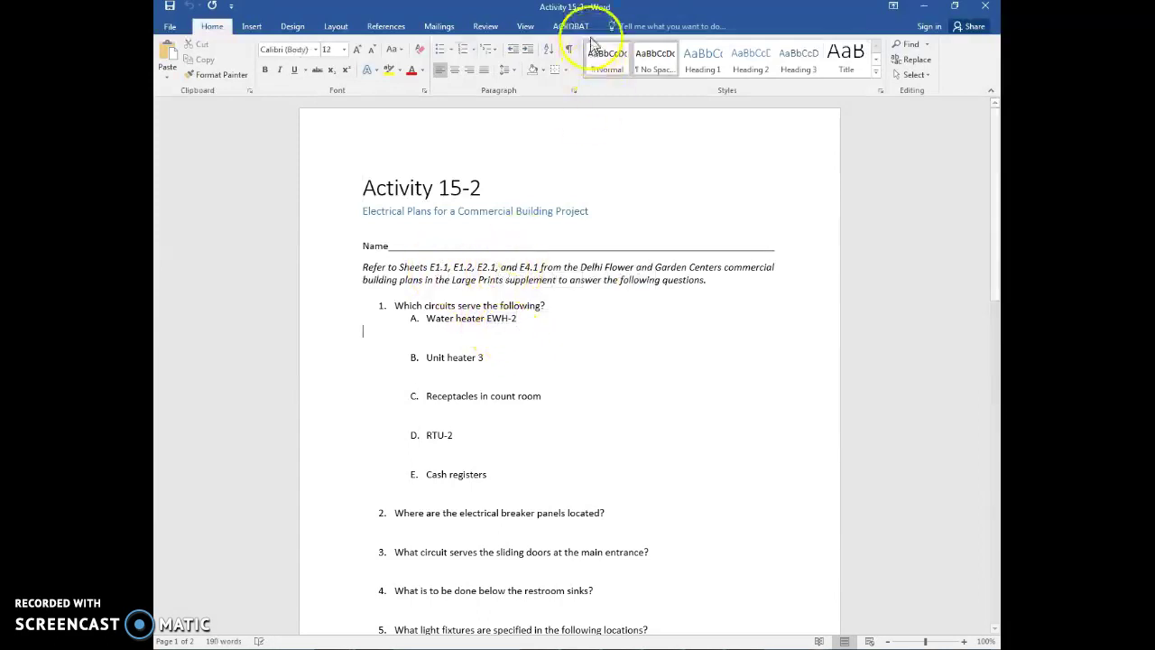
pyautogui.hotkey('alt', 'Tab')
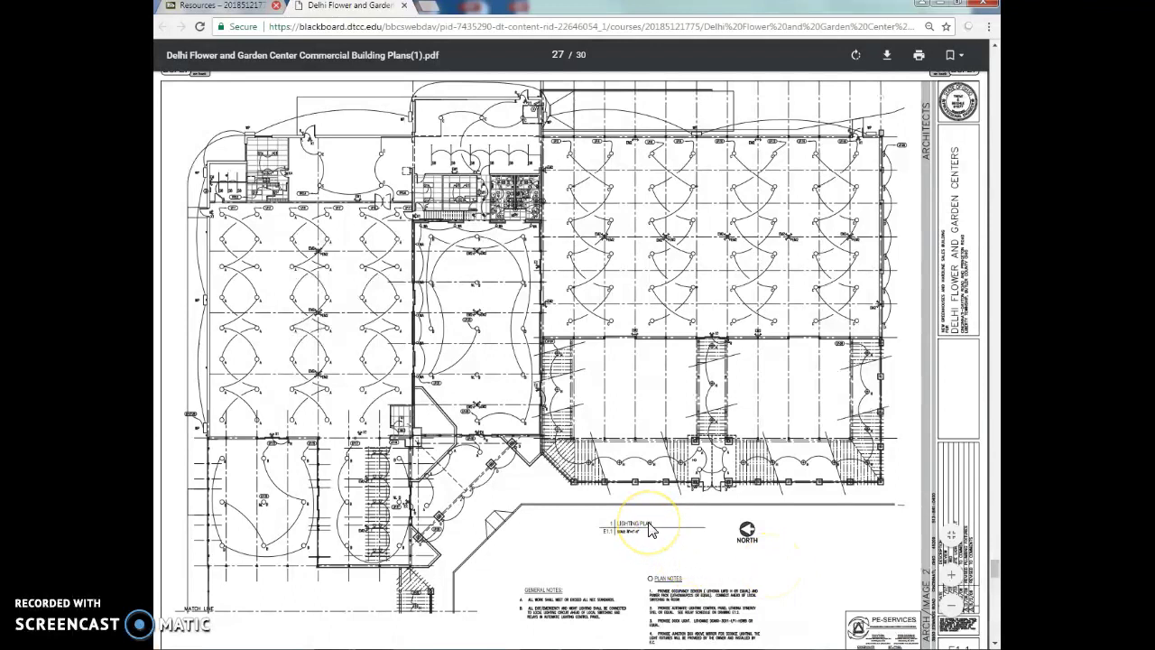
# Locate water heater EWH-2 on sheet E2.1 and answer item A with PP1:38,40 plus a snip.
pyautogui.scroll(-10, 651, 529)
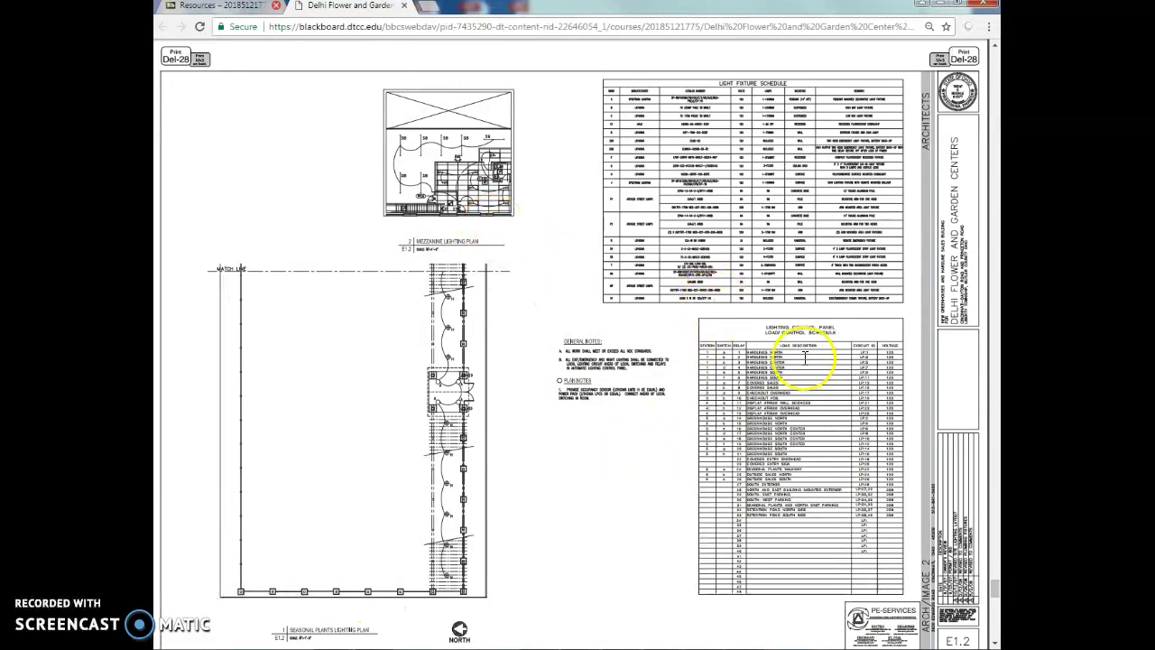
pyautogui.scroll(-1, 630, 422)
pyautogui.scroll(-10, 630, 423)
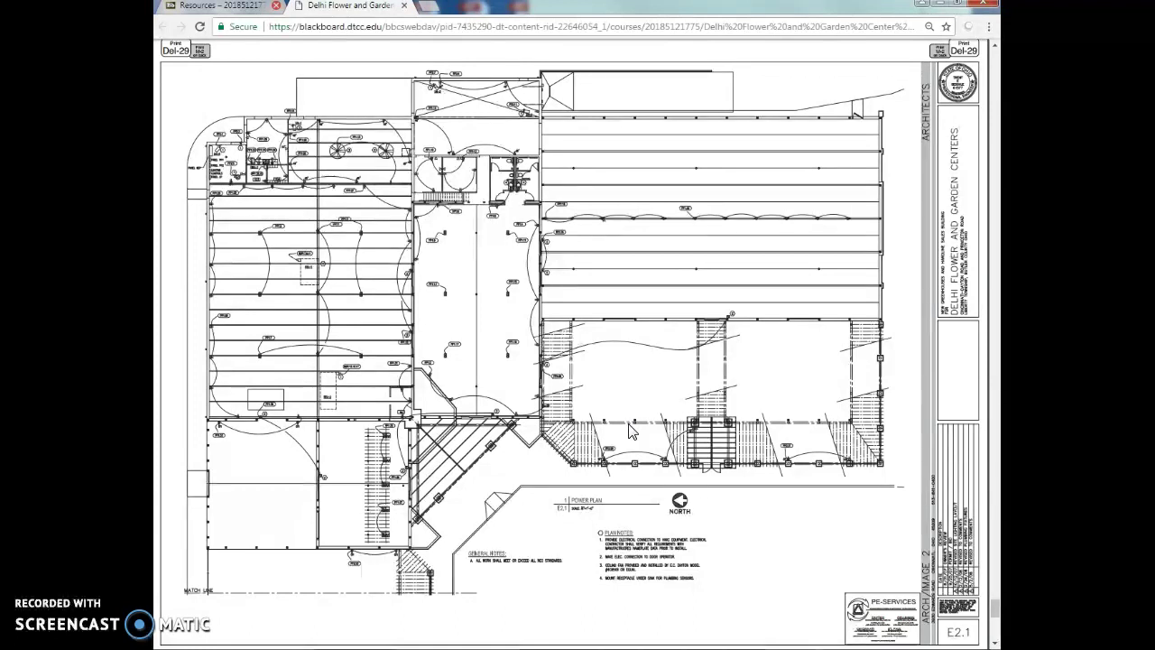
pyautogui.click(626, 463)
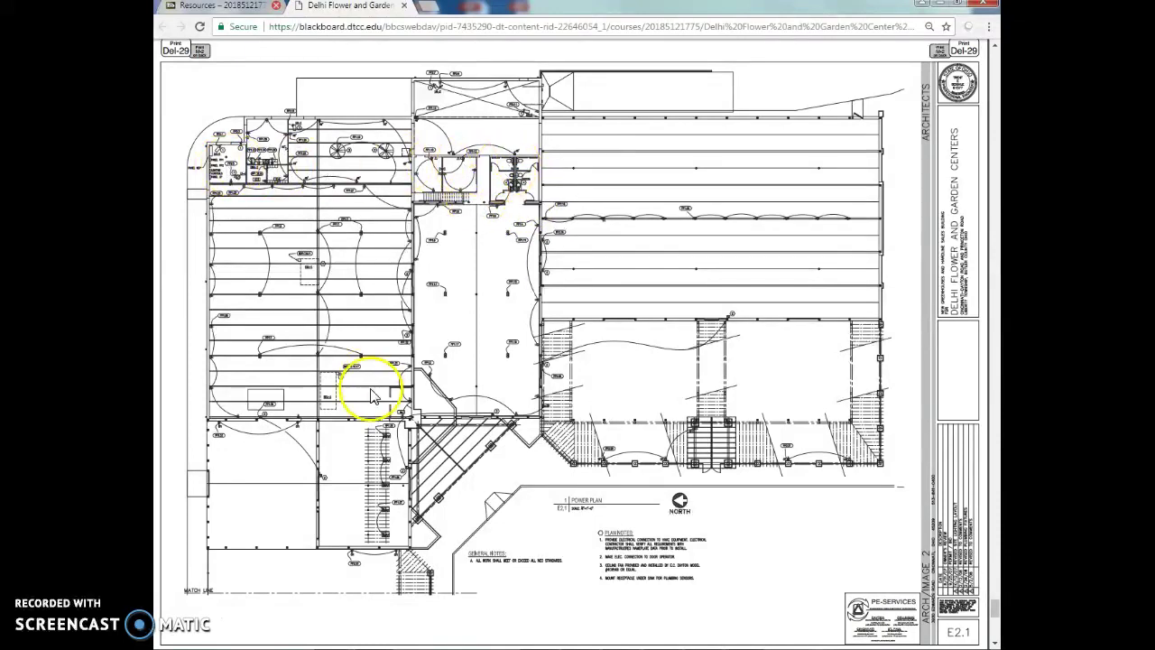
pyautogui.click(195, 623)
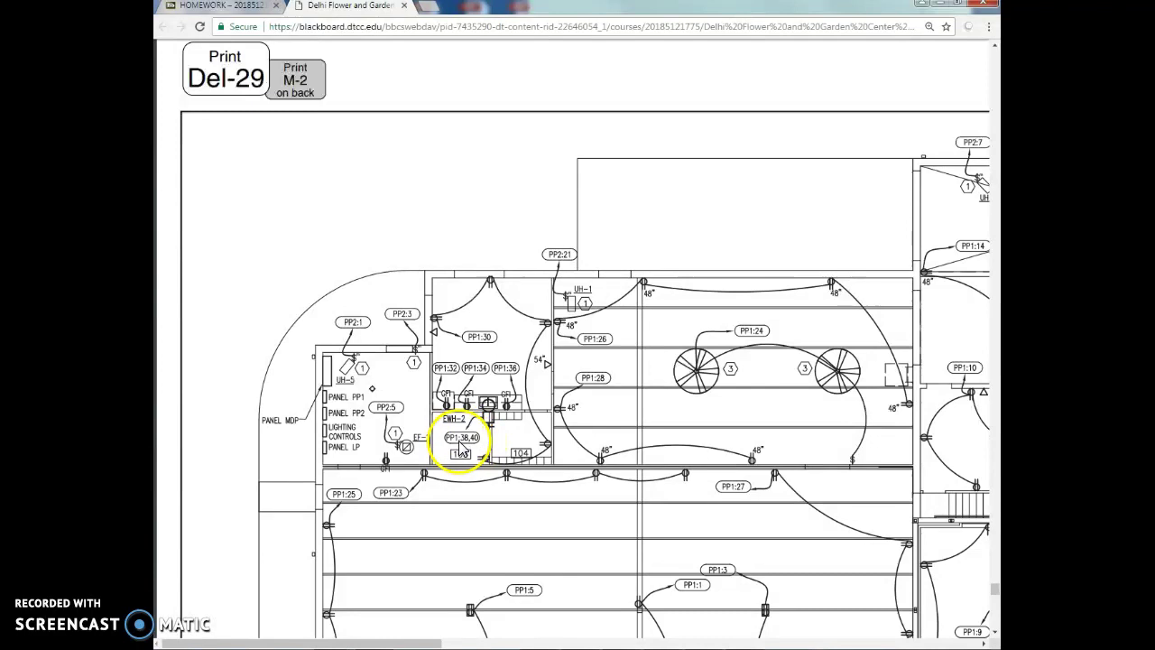
pyautogui.click(190, 623)
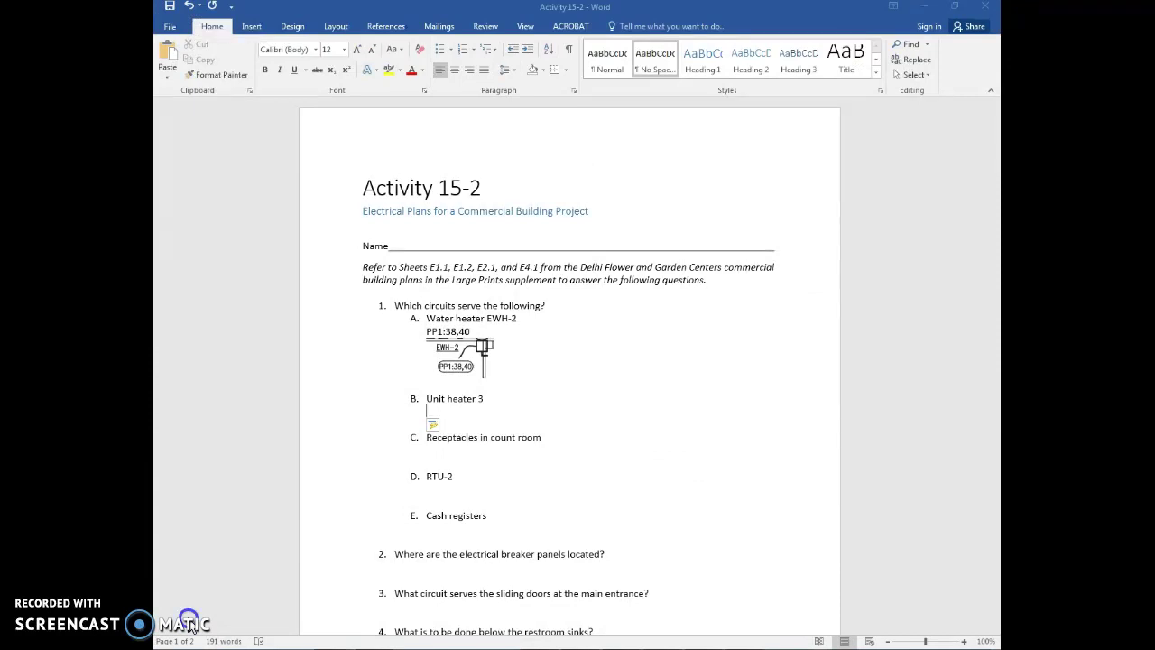
# Switch back to the building plans PDF to search for unit heater 3.
pyautogui.click(189, 623)
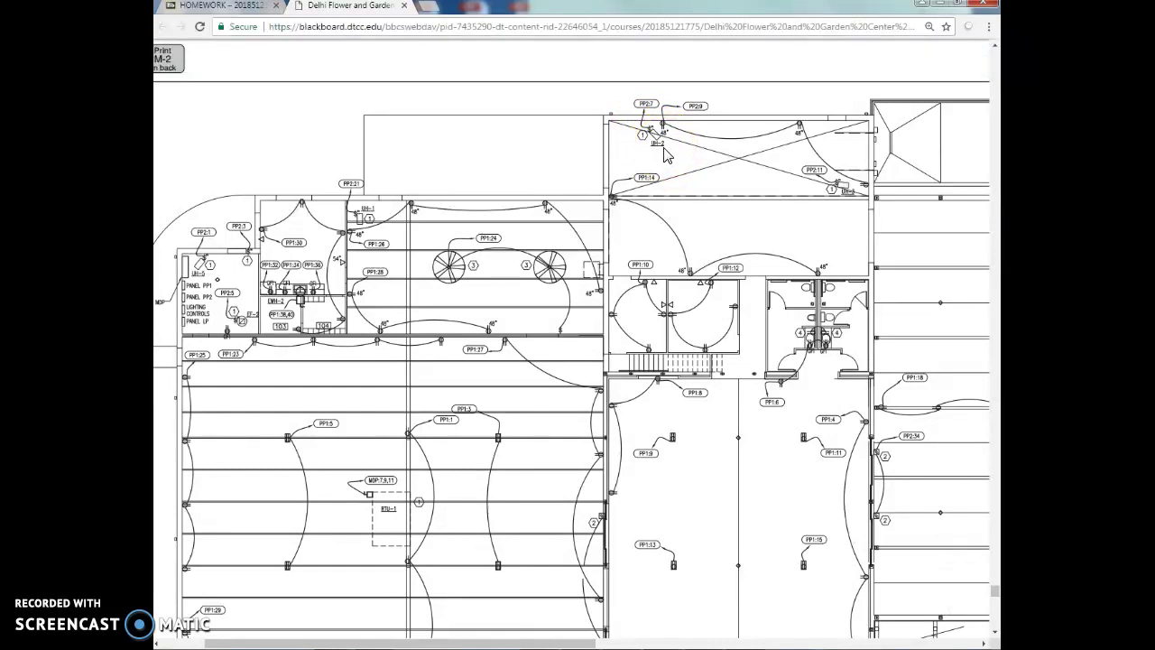
# Find UH-3 on the power plan and answer item B with circuit PP2:11 and a snip.
pyautogui.scroll(3, 330, 319)
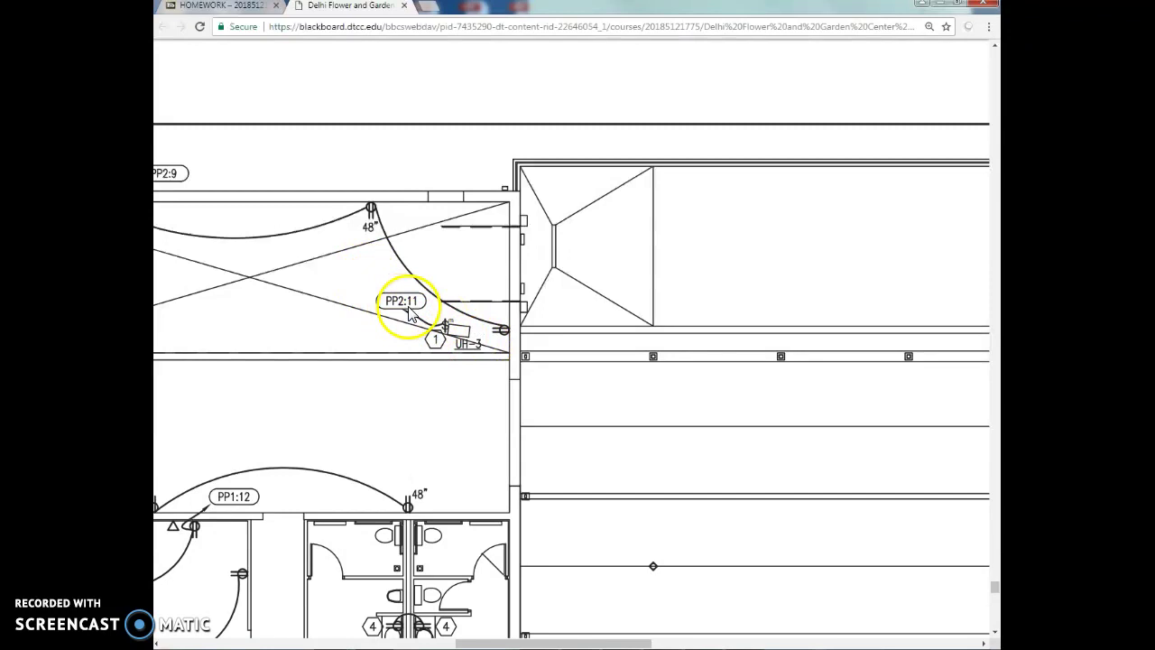
pyautogui.click(185, 621)
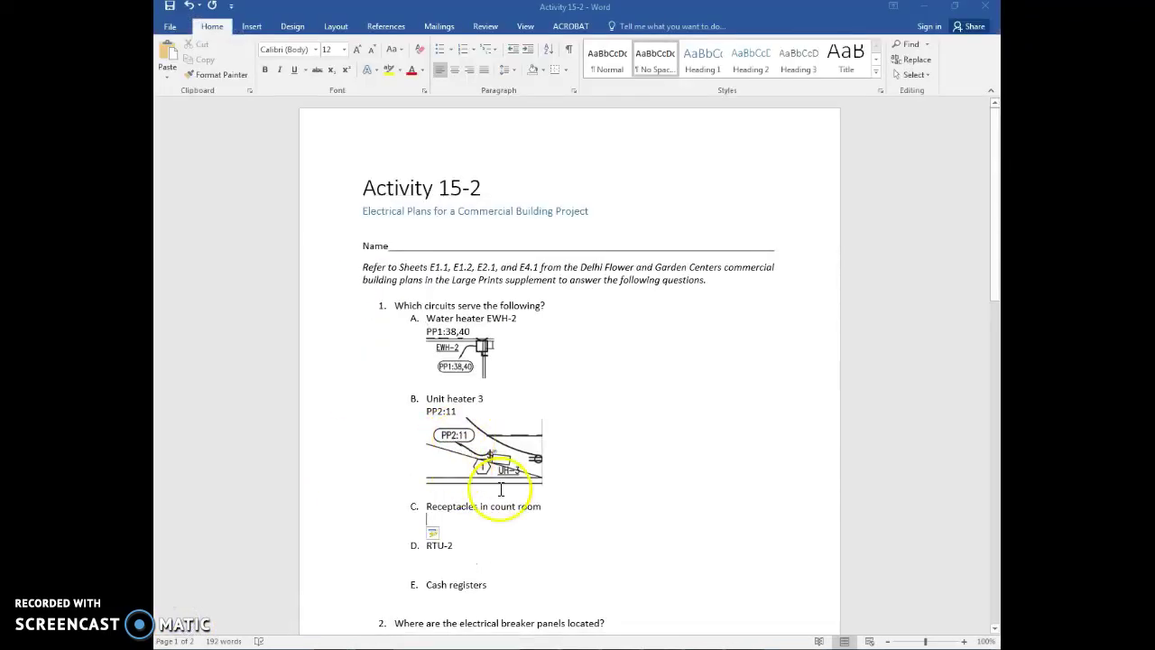
# Move to item C, highlight 'count room', then view power plan sheet E2.1.
pyautogui.scroll(-1, 497, 490)
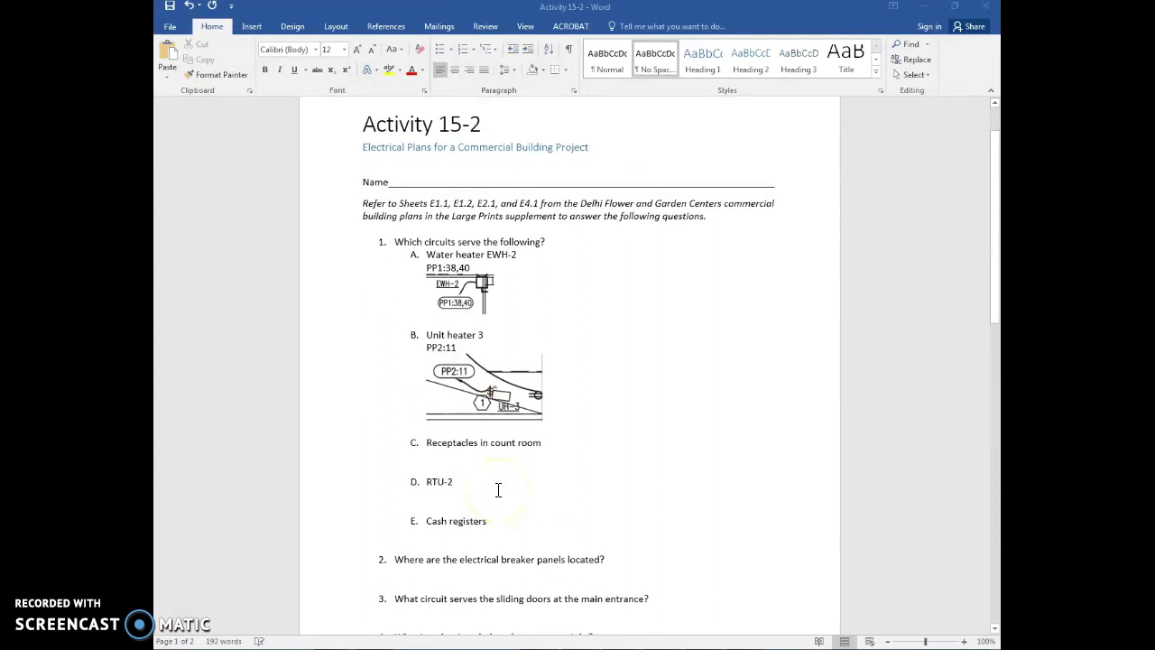
pyautogui.scroll(-1, 497, 490)
pyautogui.hotkey('ctrl', 'v')
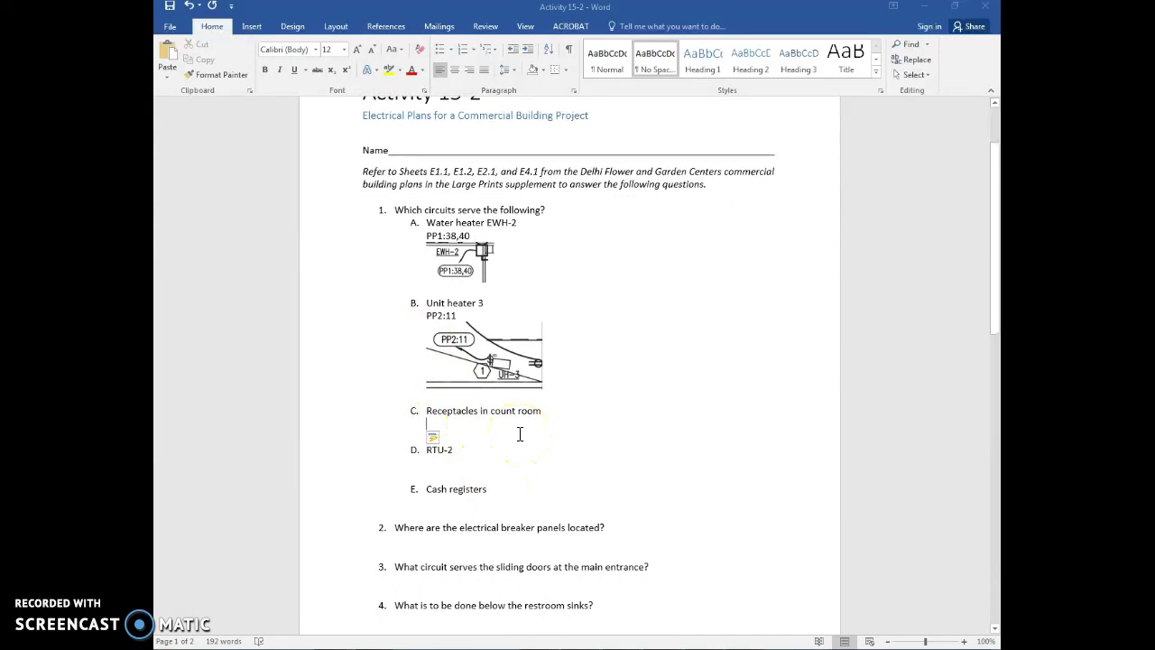
pyautogui.click(468, 440)
pyautogui.moveTo(492, 410); pyautogui.dragTo(542, 412)
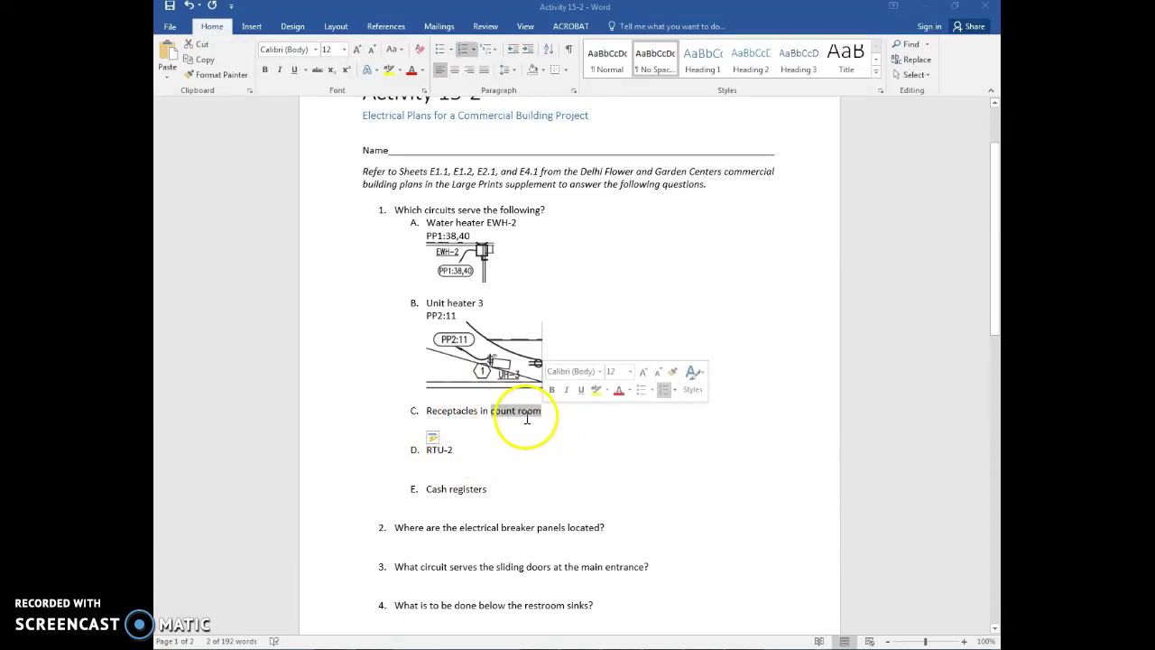
pyautogui.click(183, 630)
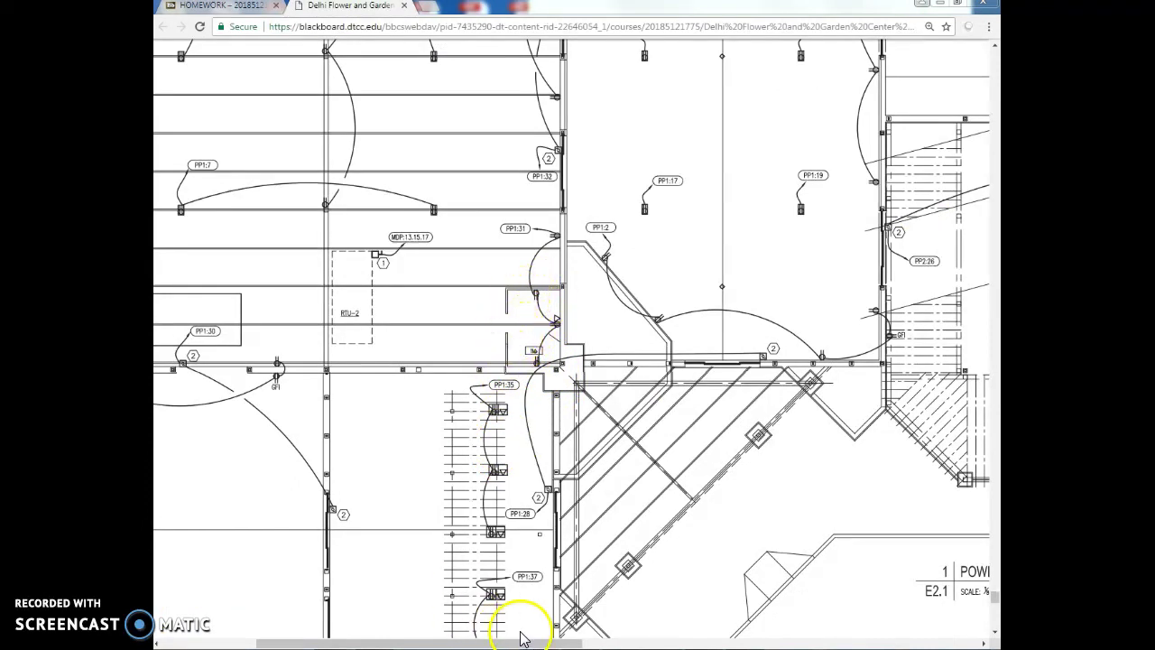
# Pan to the count room receptacles and answer item C with PP1:31 and a plan snip.
pyautogui.moveTo(534, 643); pyautogui.dragTo(397, 640)
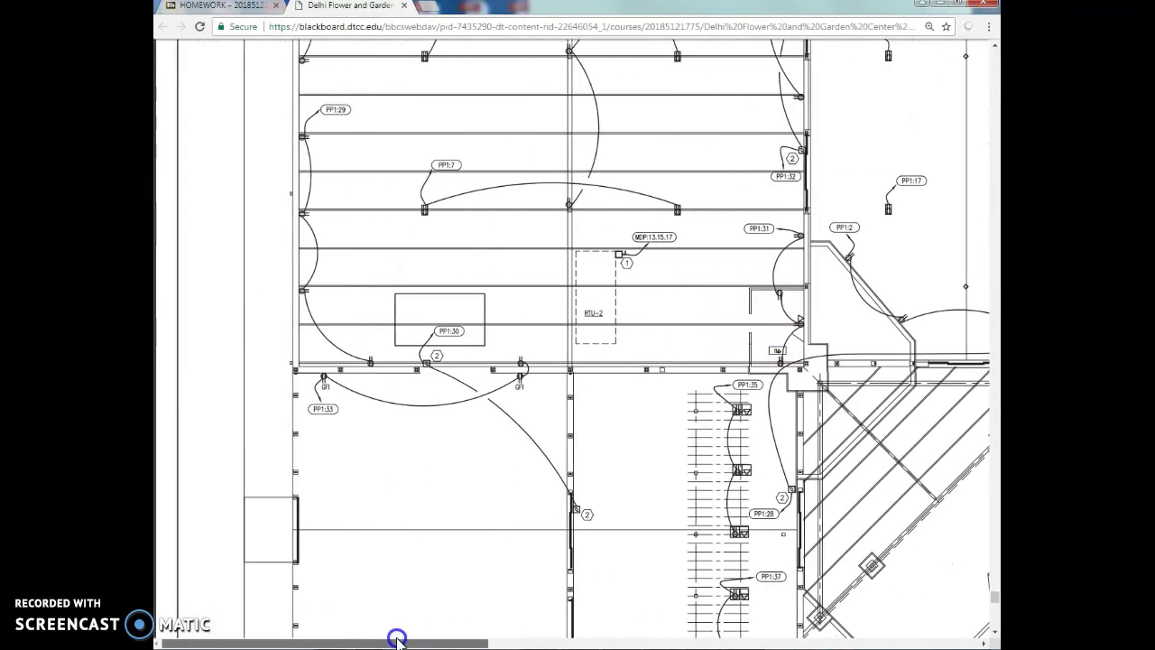
pyautogui.moveTo(498, 639); pyautogui.dragTo(510, 639)
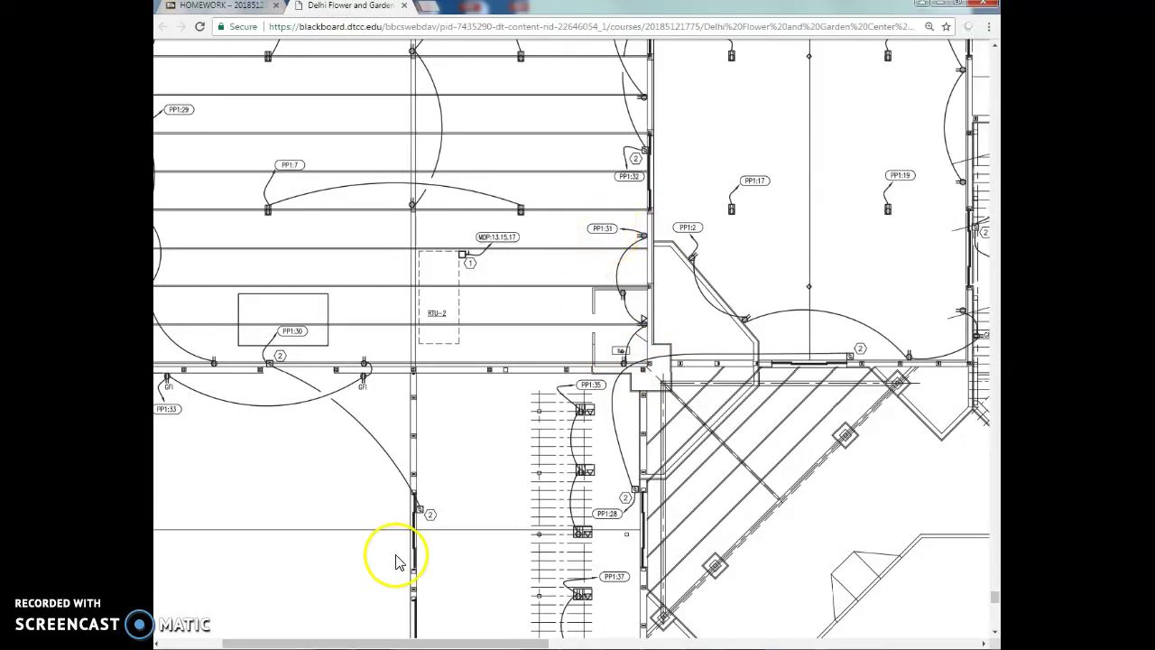
pyautogui.click(178, 611)
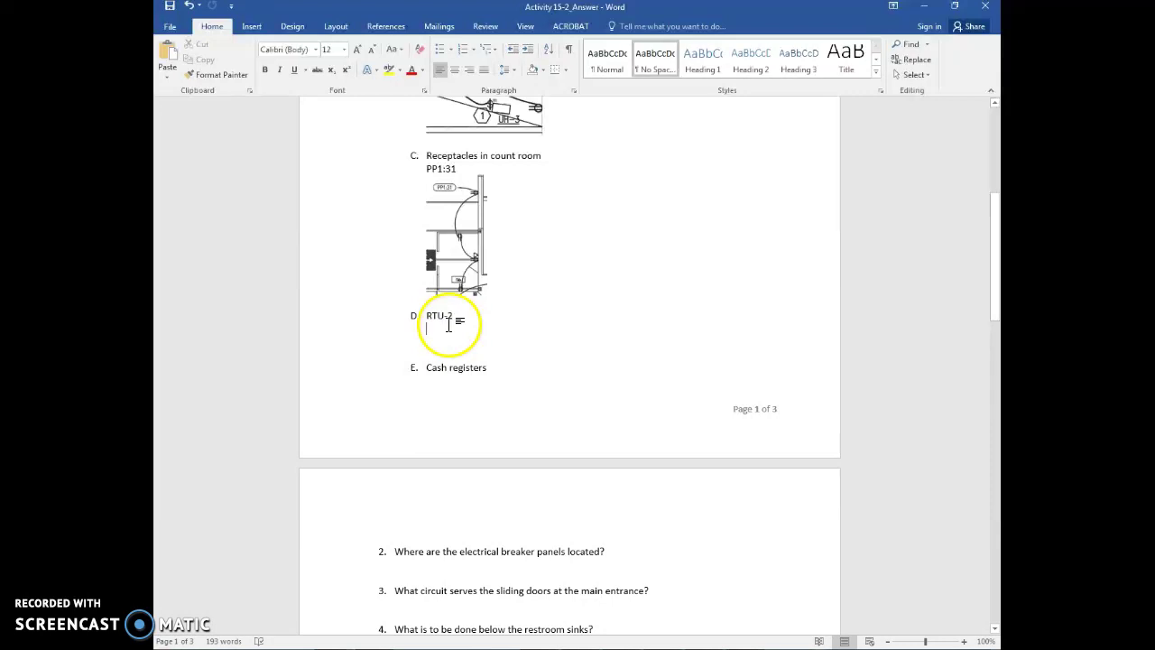
# Scroll up the worksheet and return to the power plan showing RTU-2.
pyautogui.scroll(4, 442, 332)
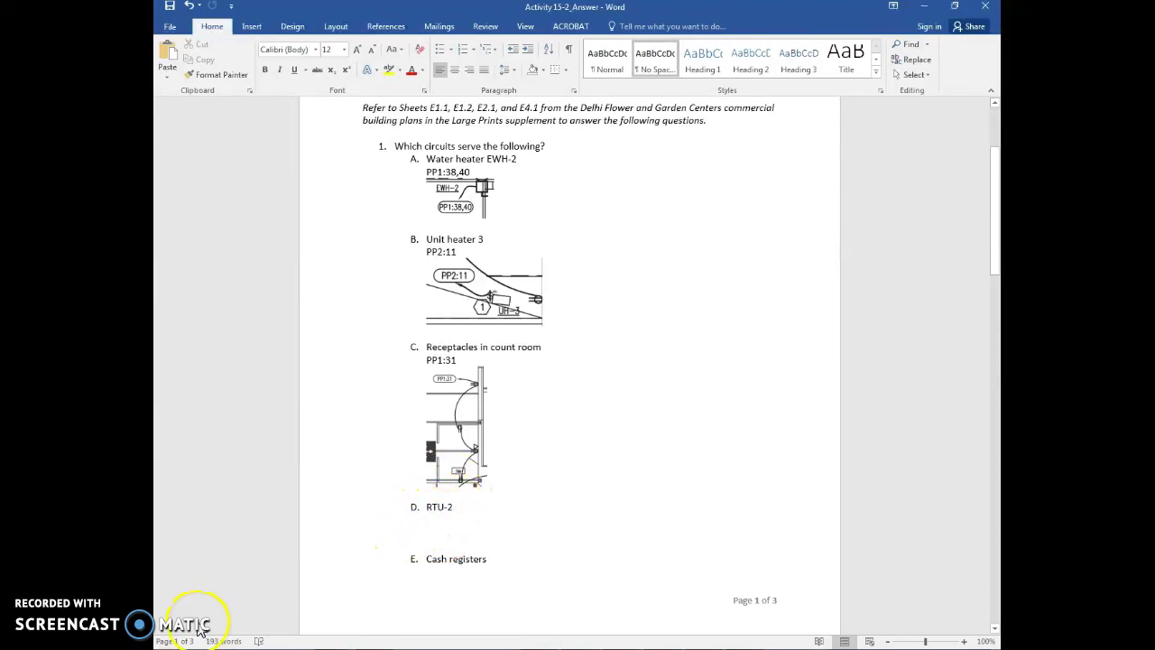
pyautogui.hotkey('alt', 'Tab')
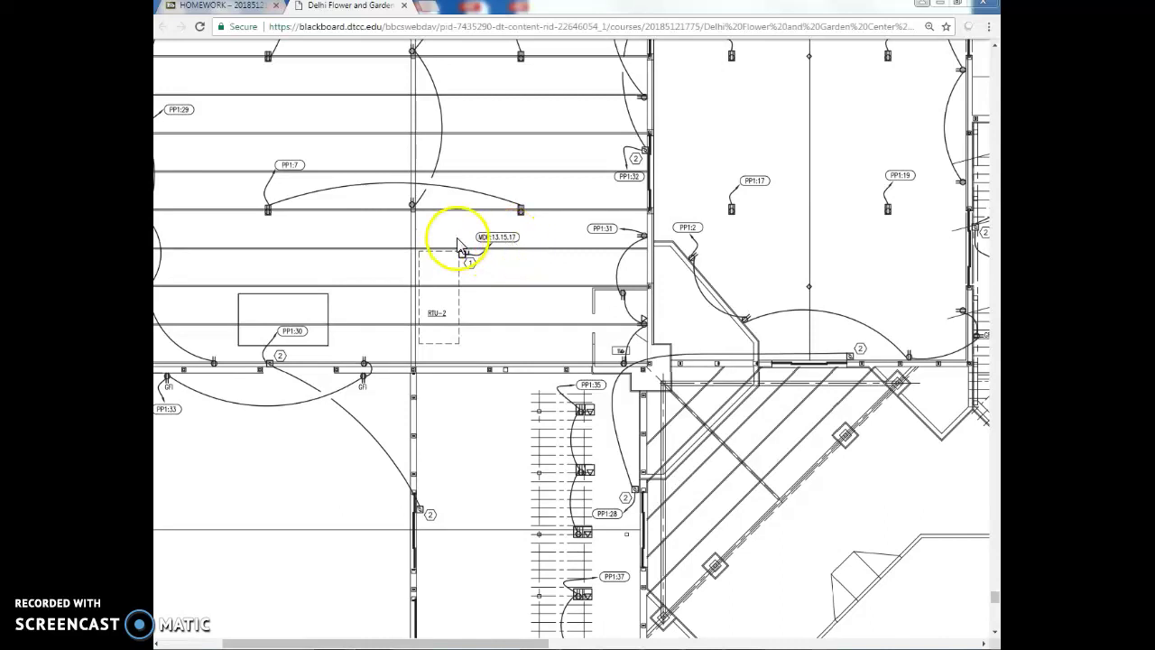
# Answer item D with RTU-2's circuit MDP:13.15.17 and its plan snip.
pyautogui.click(186, 621)
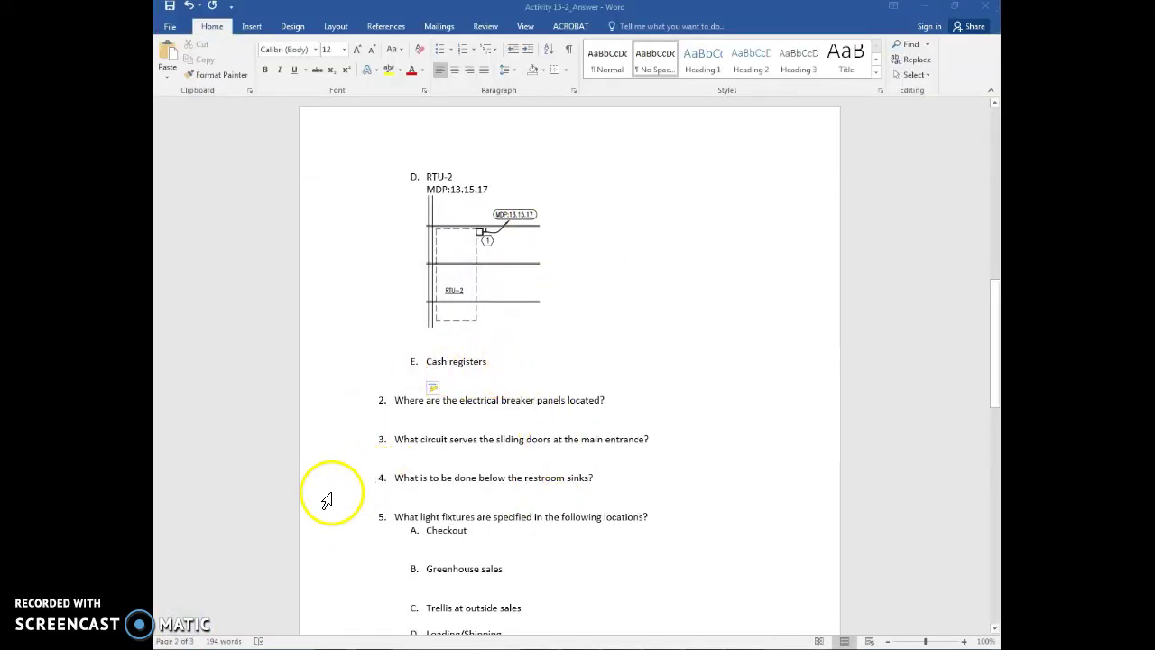
pyautogui.click(185, 629)
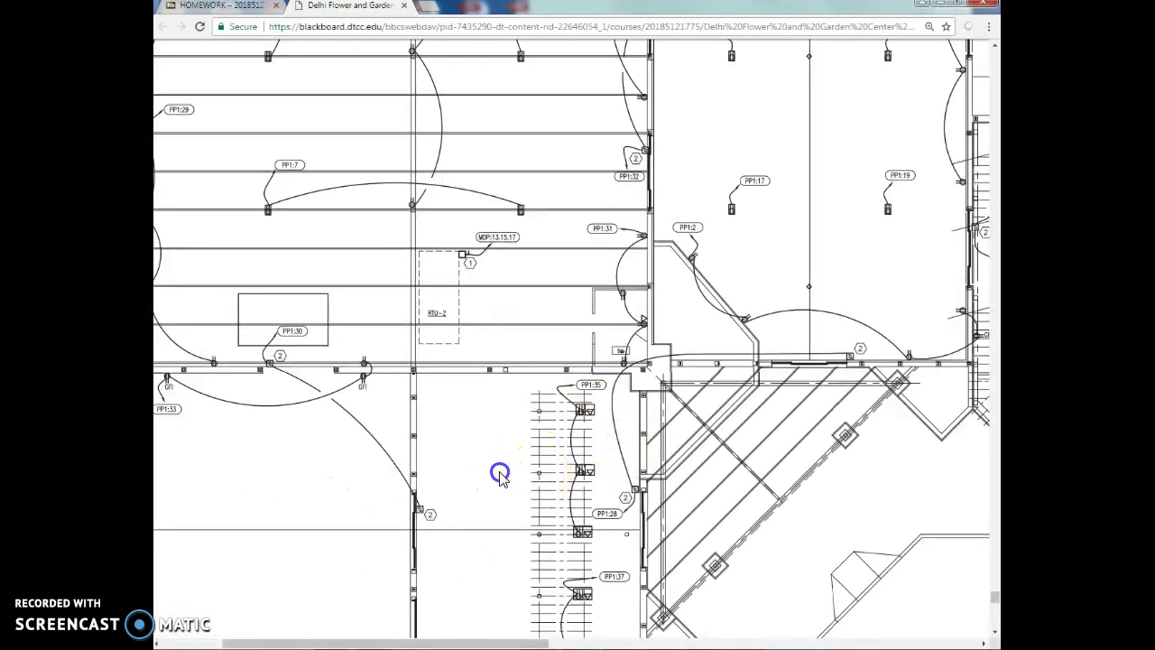
# Locate cash register circuits PP1:35 and PP1:37 and add them with snips under item E.
pyautogui.scroll(-3, 554, 443)
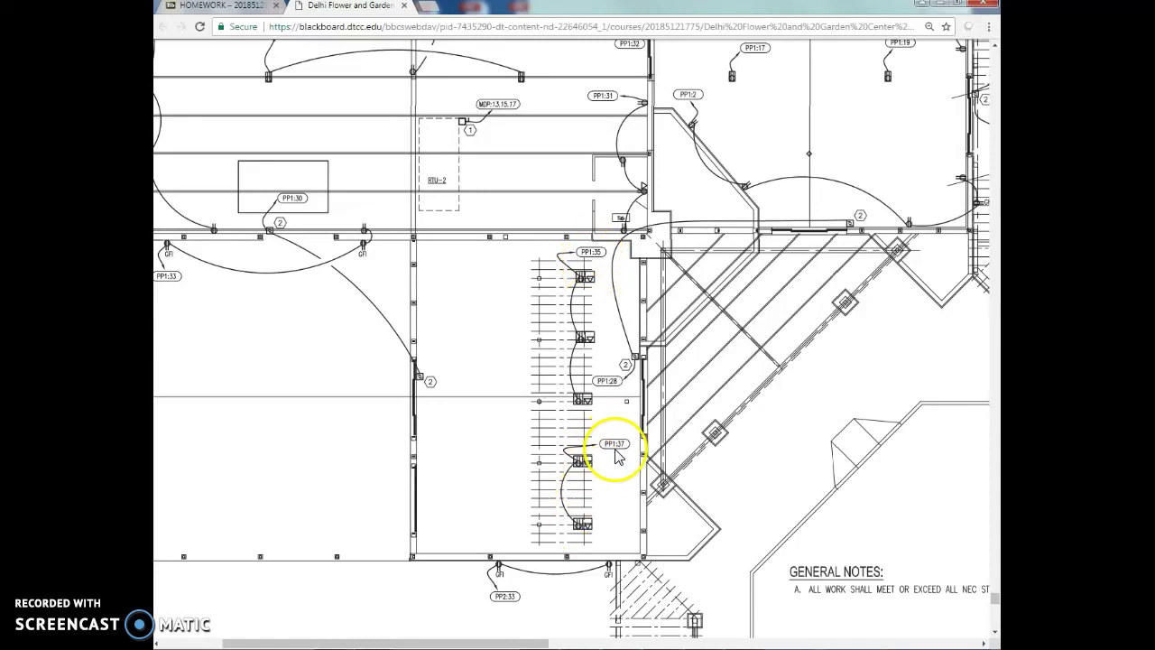
pyautogui.click(184, 614)
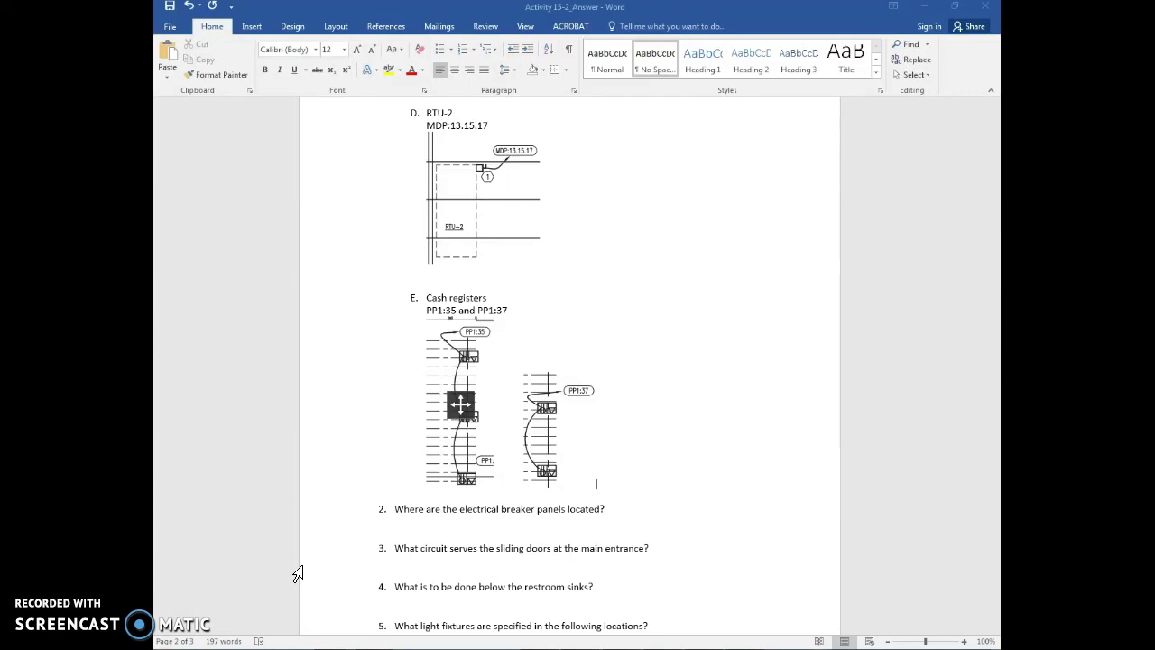
# Leave the Word worksheet for the Delhi Flower and Garden Center plans PDF in Chrome.
pyautogui.scroll(-3, 301, 559)
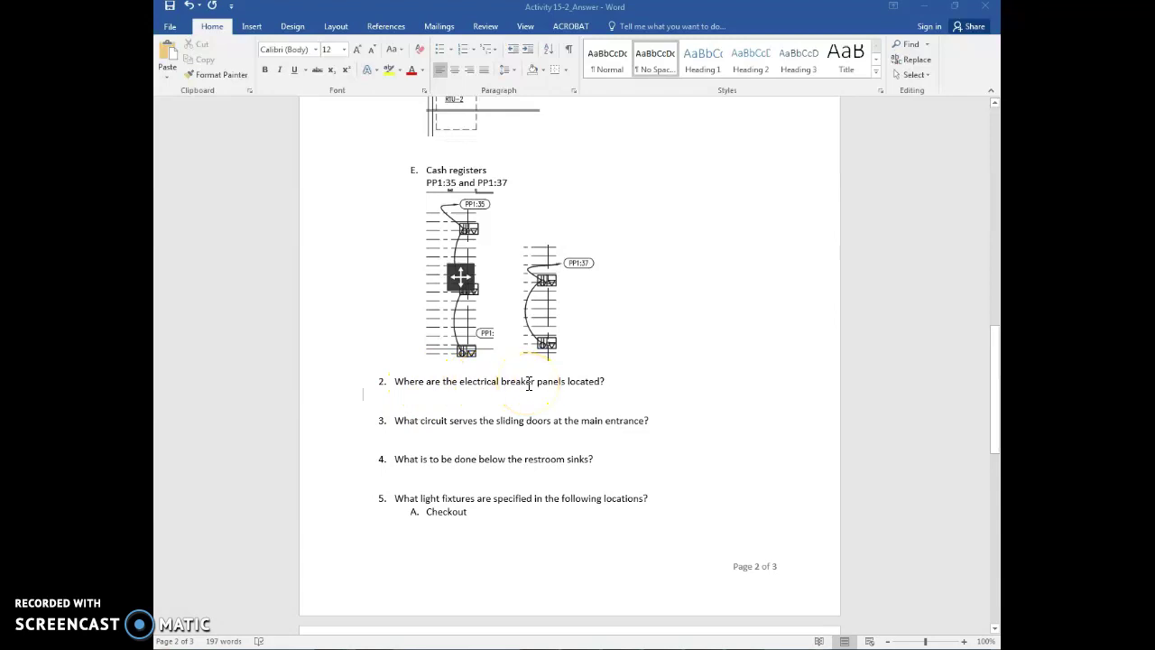
pyautogui.hotkey('alt', 'Tab')
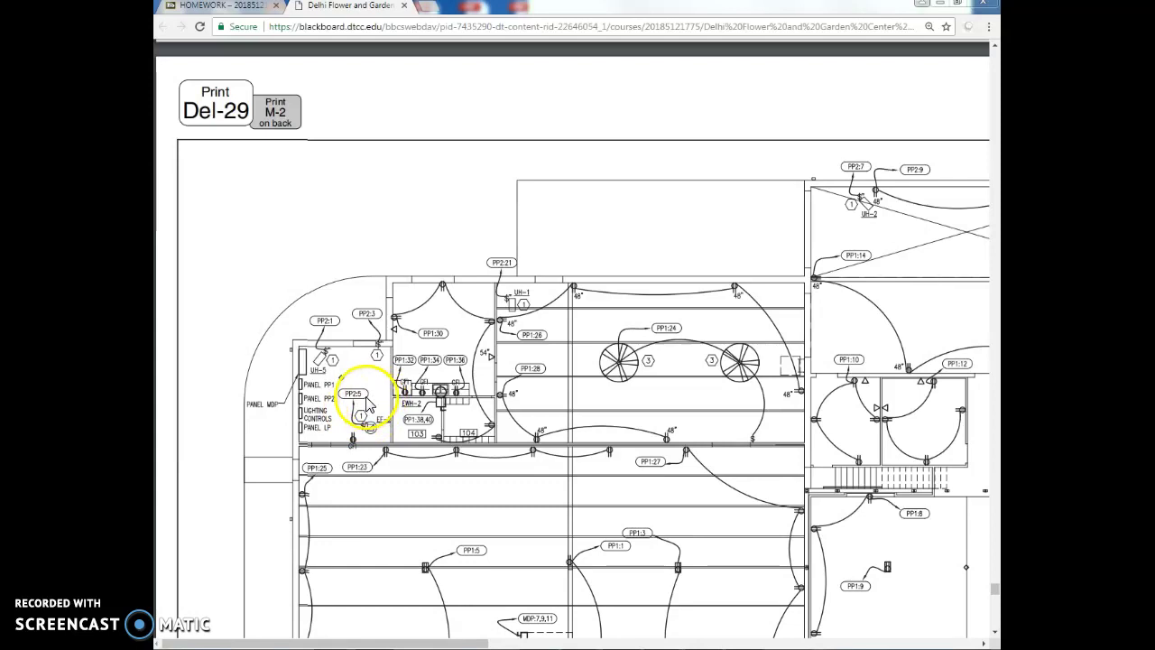
# Find the breaker panels in the MECH room on the floor plan, then go back to Word.
pyautogui.scroll(10, 367, 405)
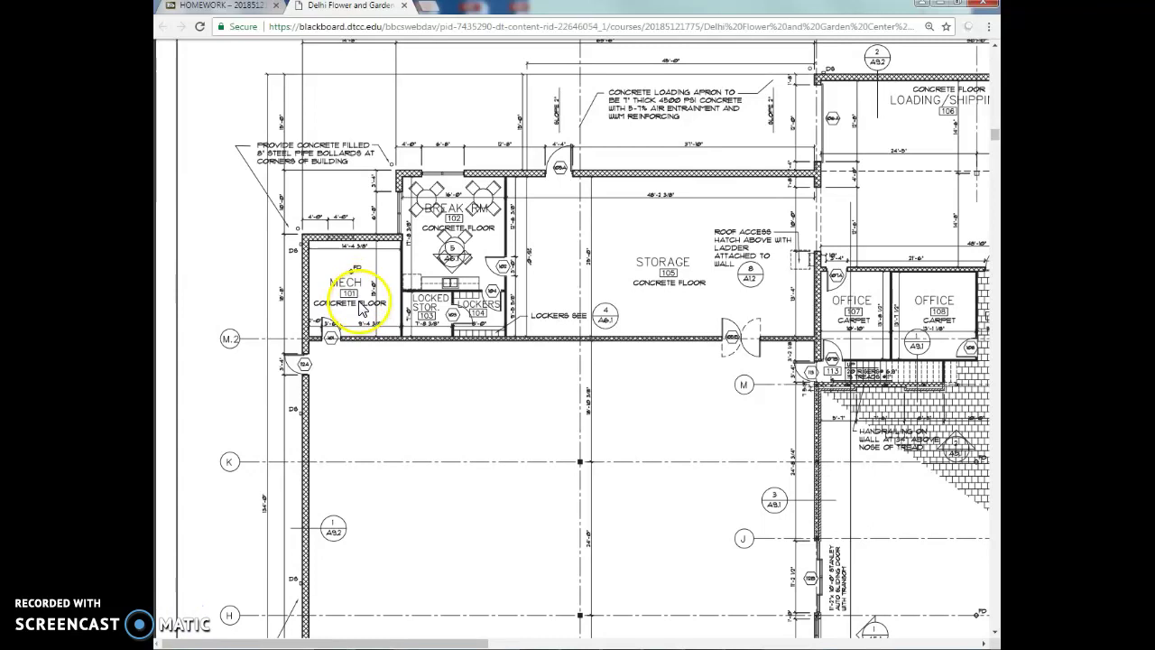
pyautogui.click(232, 623)
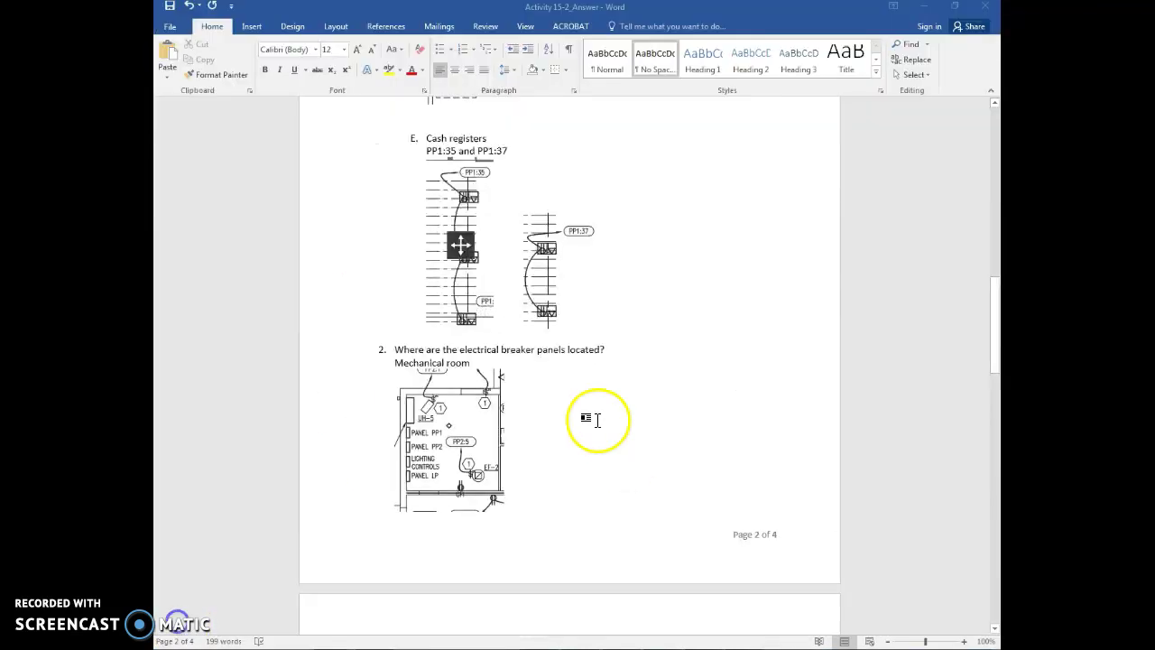
# Start an answer on the blank line under question 3, then bring up the power plan PDF.
pyautogui.scroll(-1, 532, 442)
pyautogui.scroll(-5, 533, 444)
pyautogui.click(433, 434)
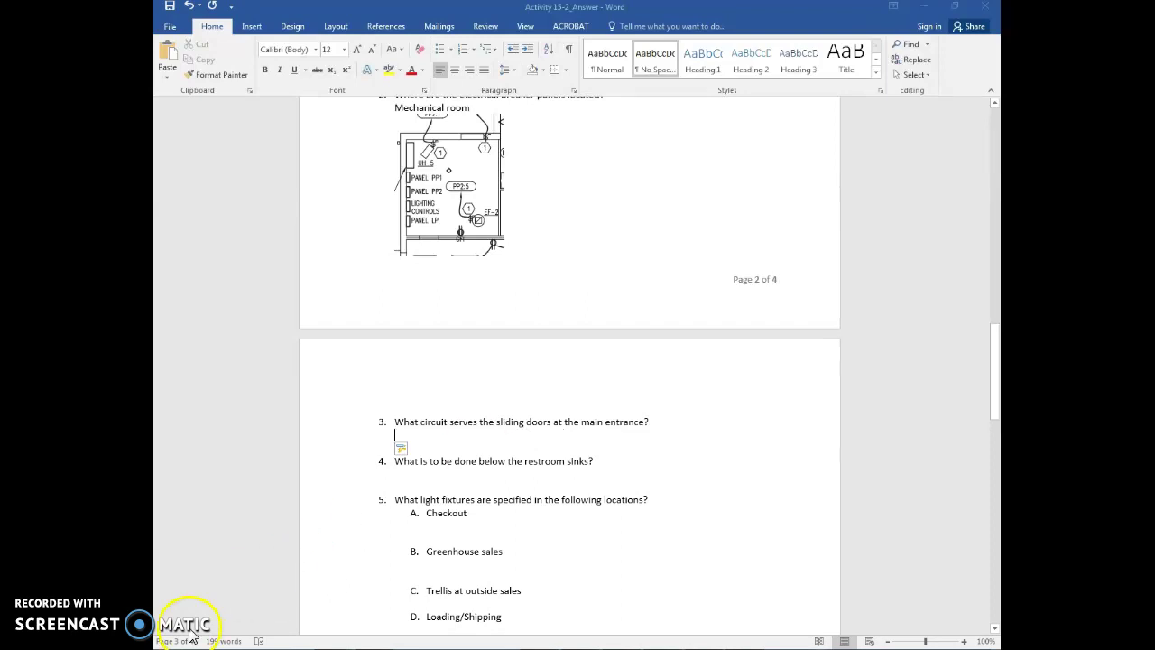
pyautogui.hotkey('alt', 'Tab')
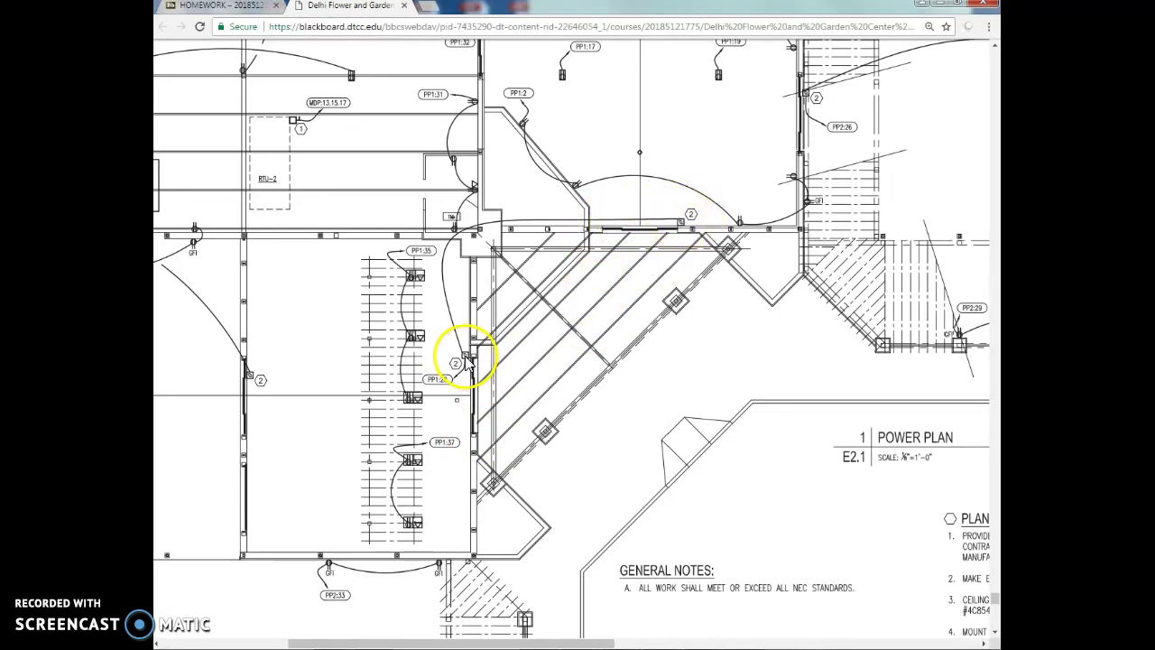
# Check the entrance and plan notes to identify sliding-door circuit PP1:28, then return to Word.
pyautogui.moveTo(589, 642); pyautogui.dragTo(675, 640)
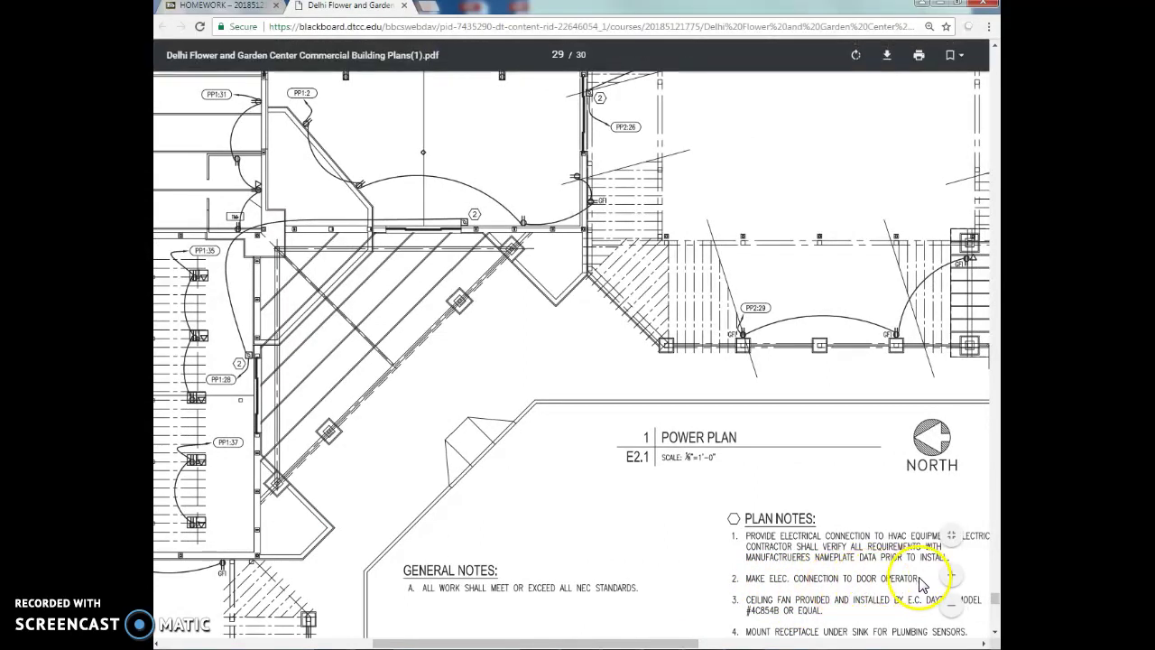
pyautogui.moveTo(643, 642); pyautogui.dragTo(556, 643)
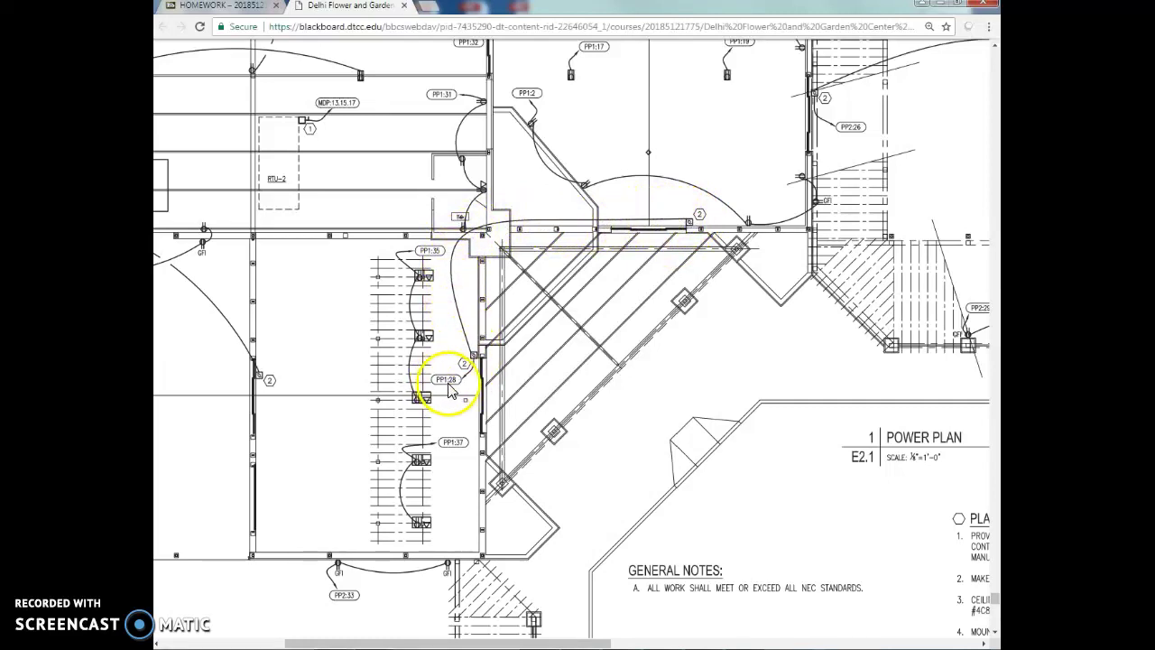
pyautogui.hotkey('alt', 'Tab')
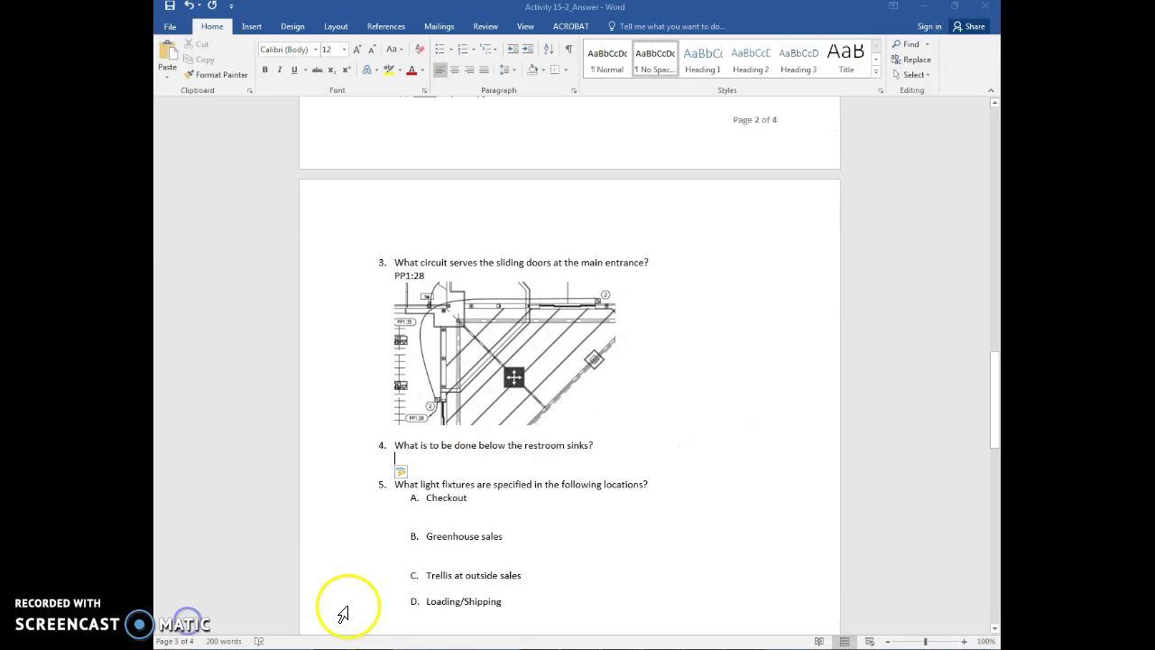
# Answer question 4 with the receptacle under each sink for plumbing sensors, citing plan note 4.
pyautogui.click(434, 458)
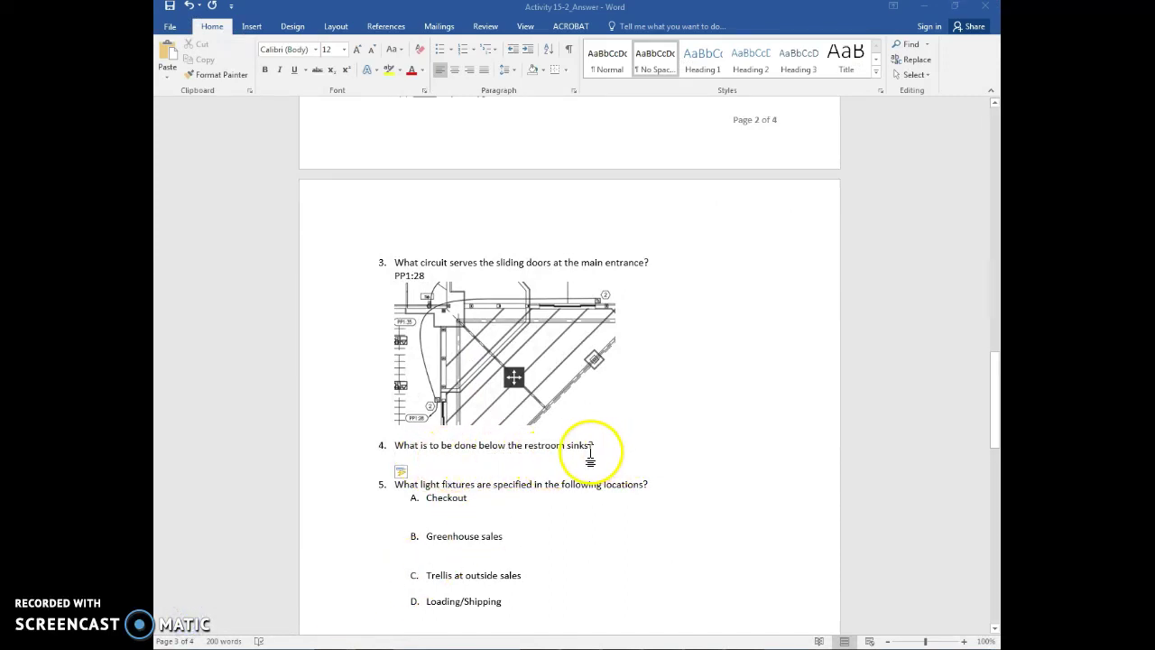
pyautogui.hotkey('alt', 'Tab')
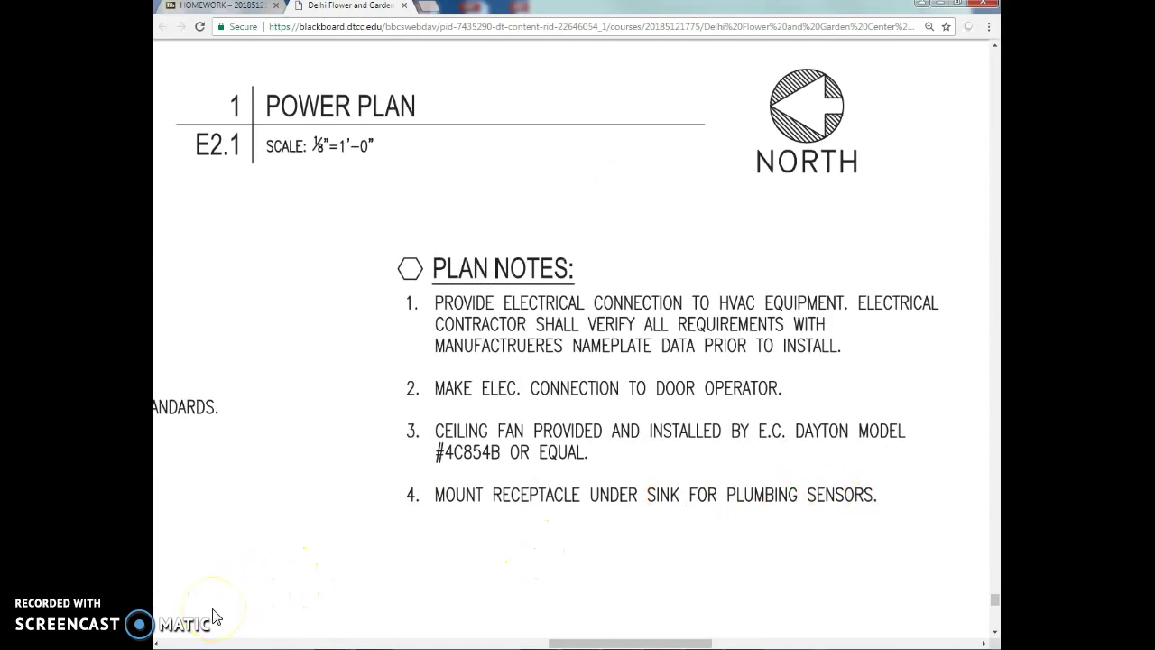
pyautogui.hotkey('alt', 'Tab')
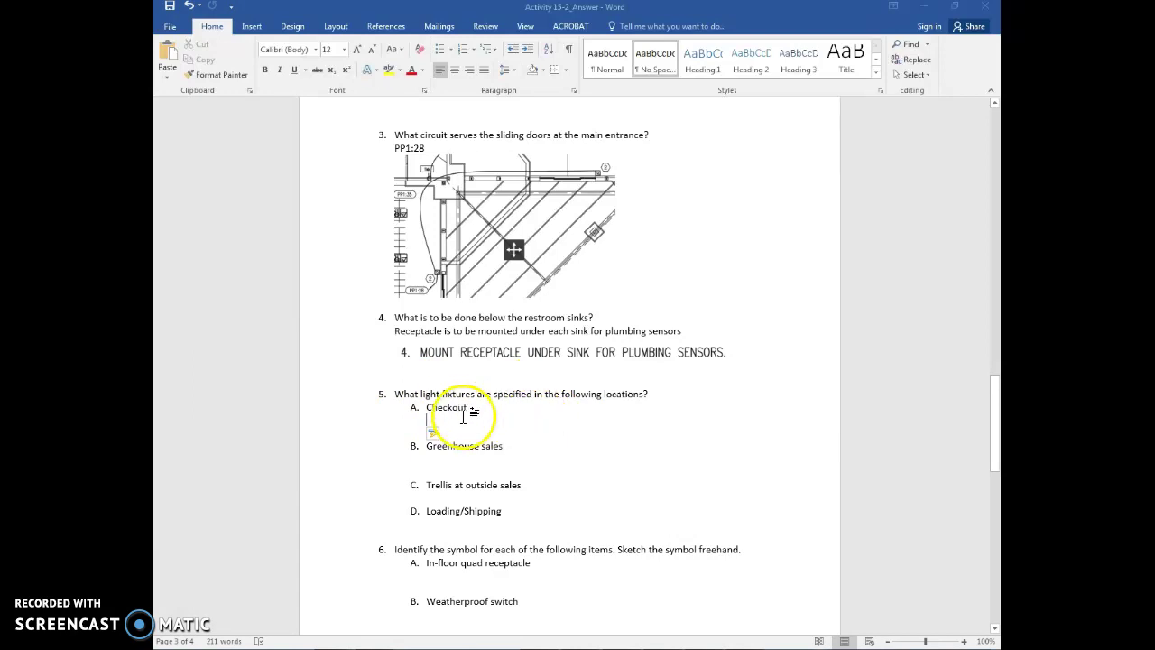
# Bring up the lighting plan PDF and zoom in twice on the checkout area.
pyautogui.hotkey('alt', 'Tab')
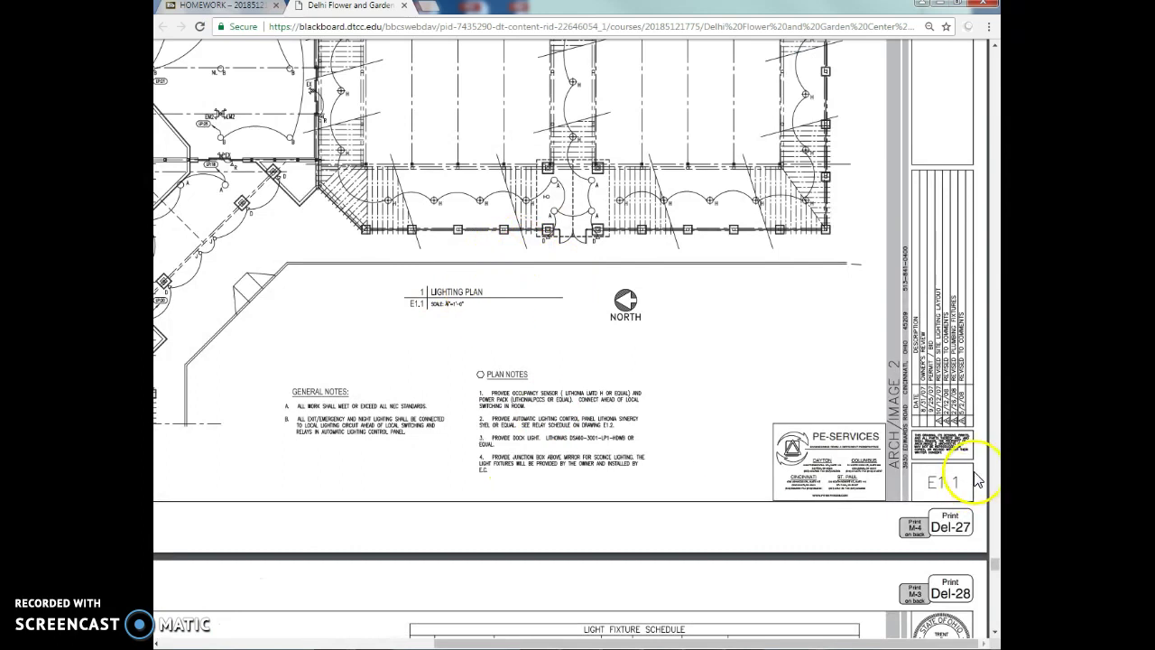
pyautogui.moveTo(728, 642); pyautogui.dragTo(496, 642)
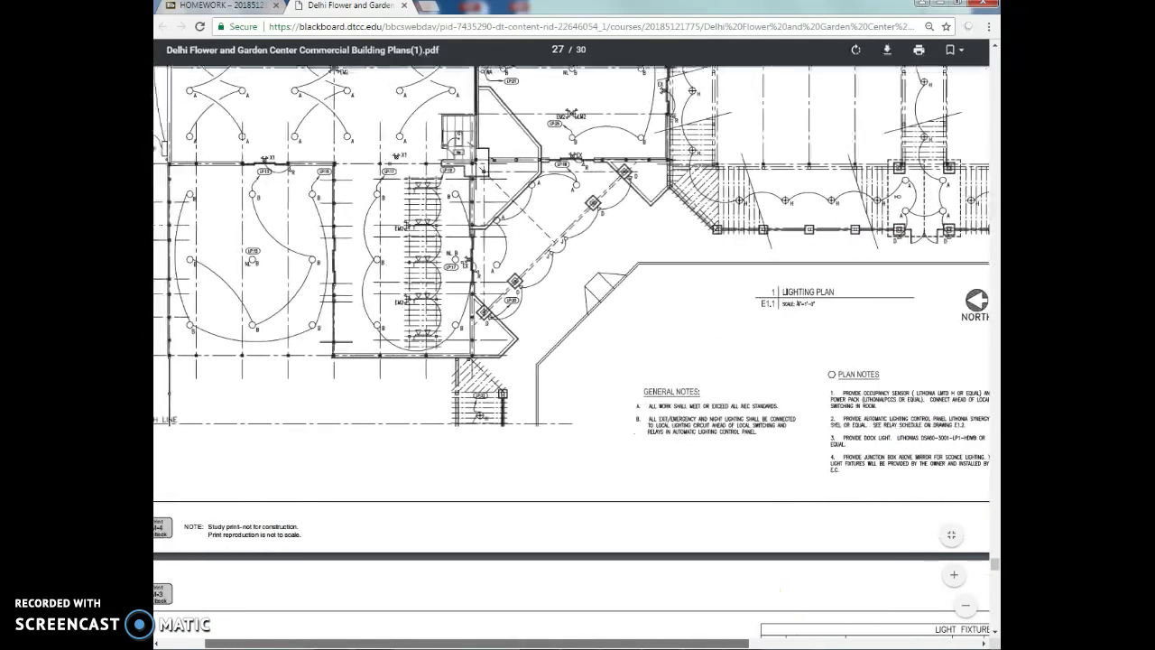
pyautogui.scroll(1, 359, 346)
pyautogui.scroll(1, 358, 345)
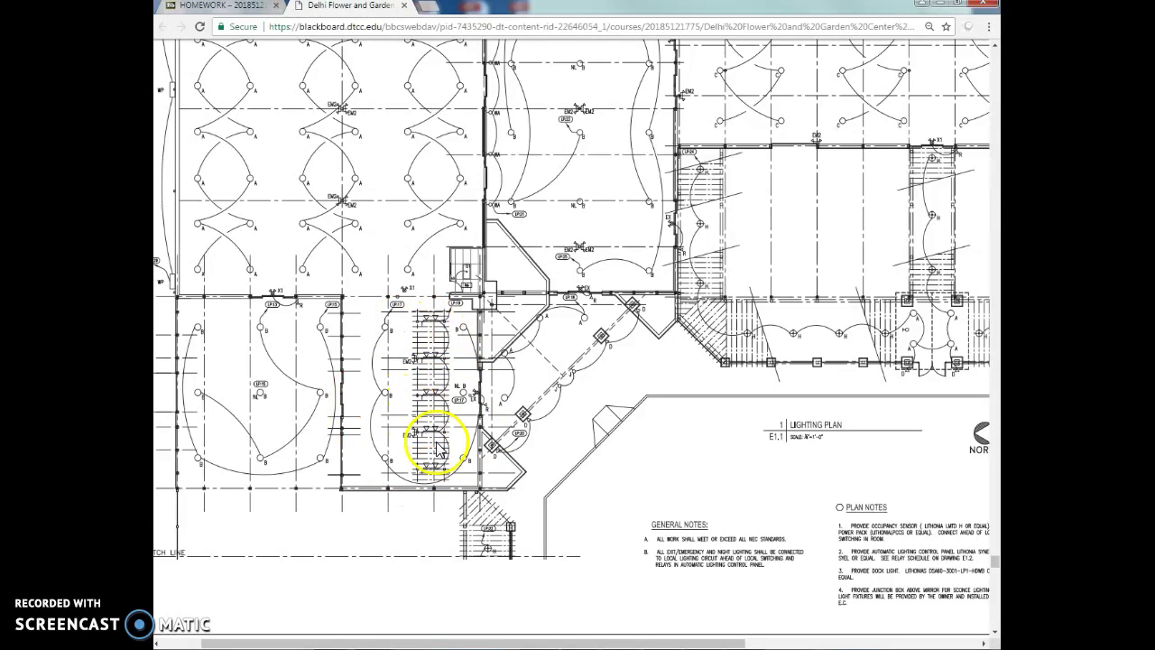
pyautogui.moveTo(956, 600)
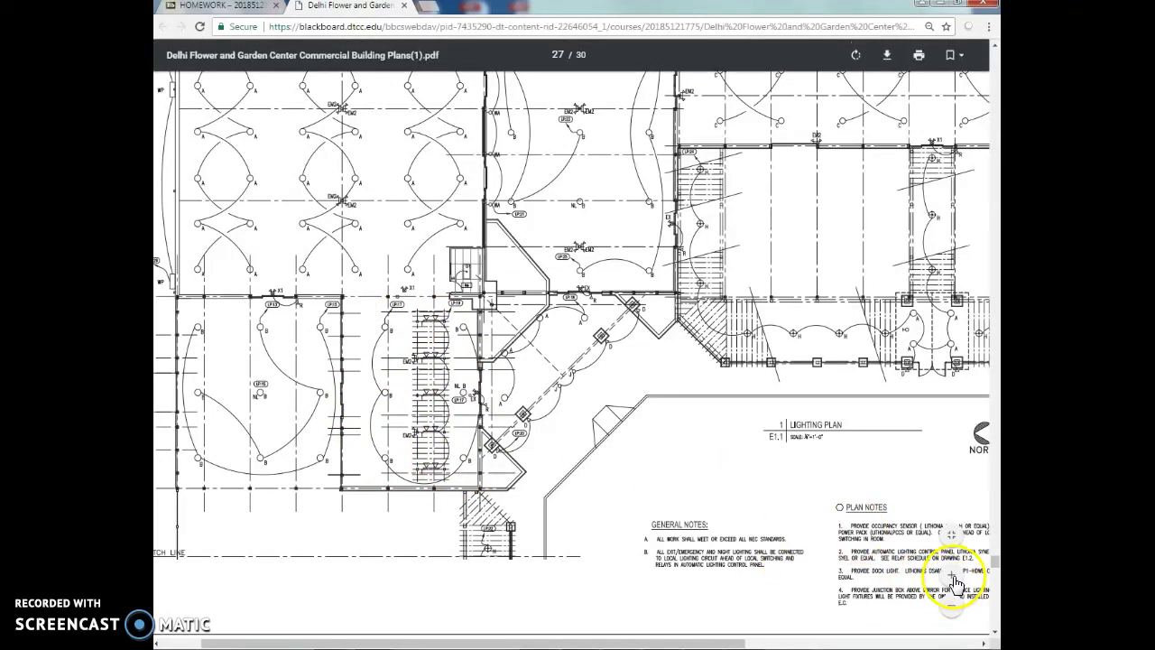
pyautogui.click(951, 575)
pyautogui.click(951, 575)
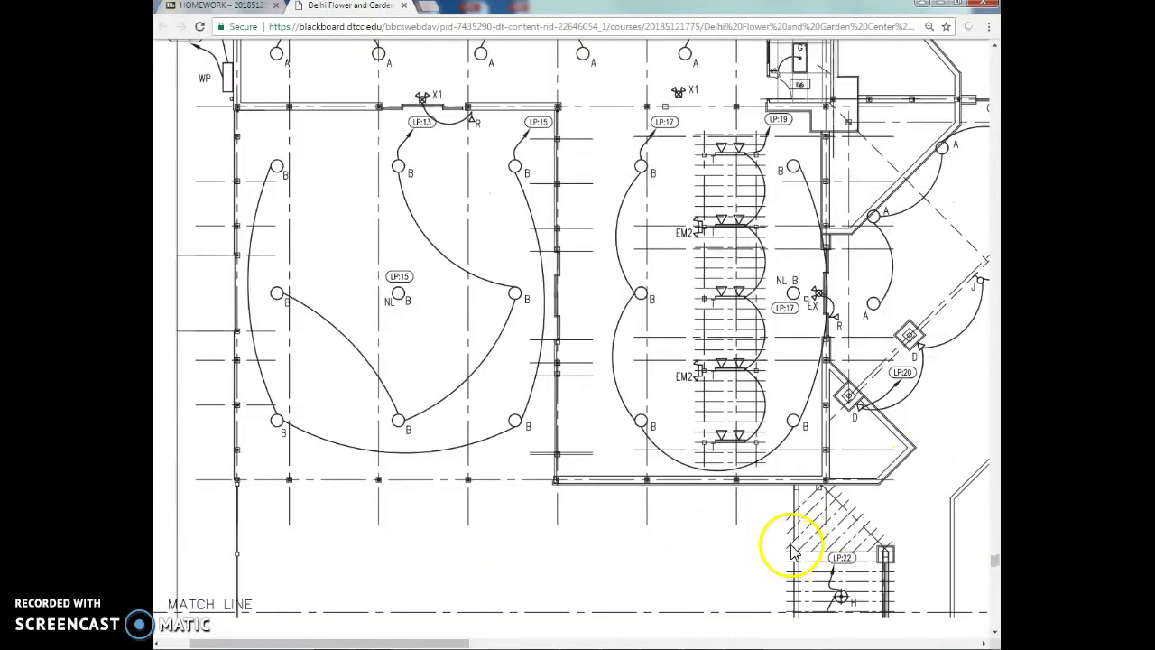
# Locate row B, Lithonia TH 250MP PA22 TB MVOLT, in the Light Fixture Schedule, then return to Word.
pyautogui.moveTo(415, 642); pyautogui.dragTo(515, 642)
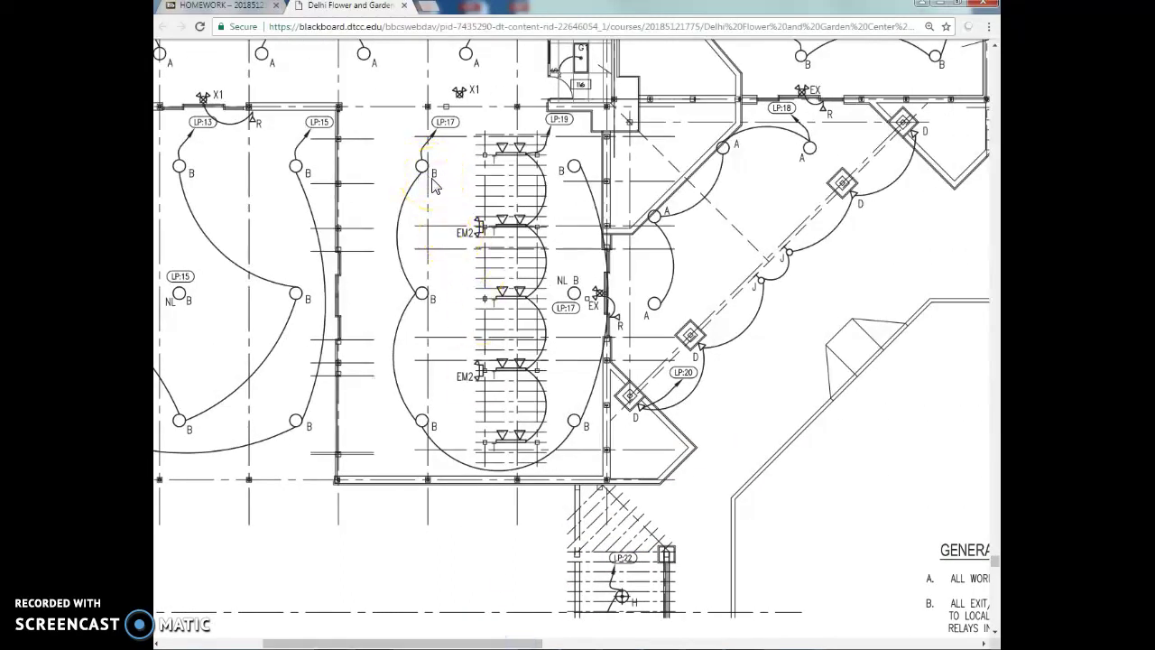
pyautogui.moveTo(532, 643); pyautogui.dragTo(834, 642)
pyautogui.scroll(-9, 733, 480)
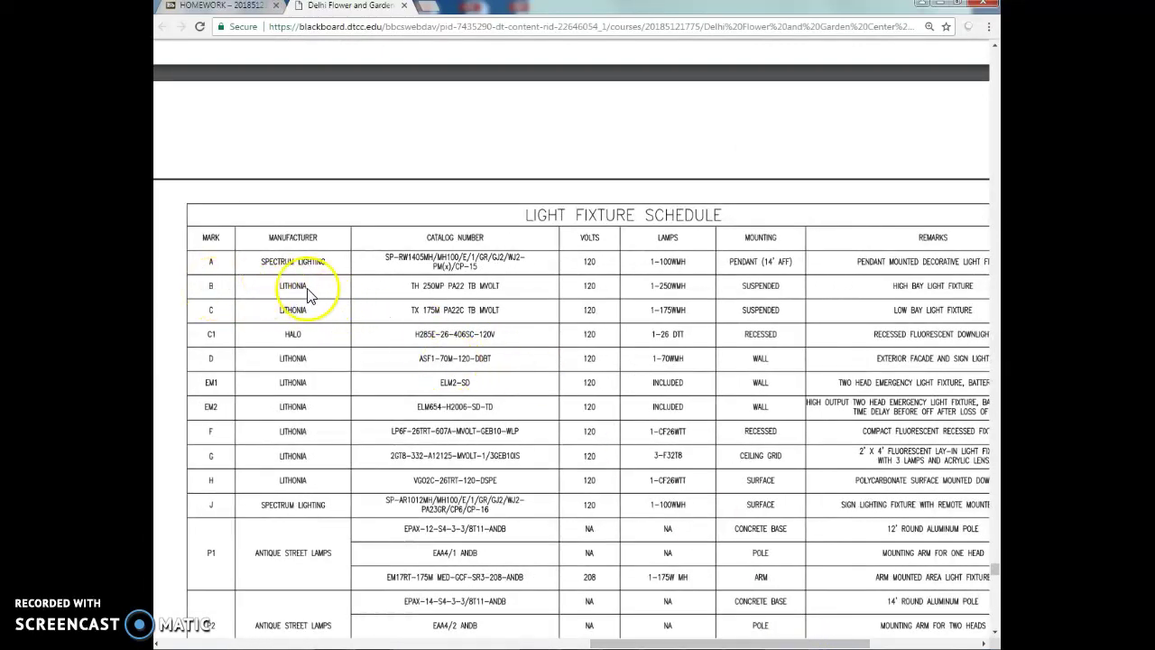
pyautogui.moveTo(306, 294); pyautogui.dragTo(232, 296)
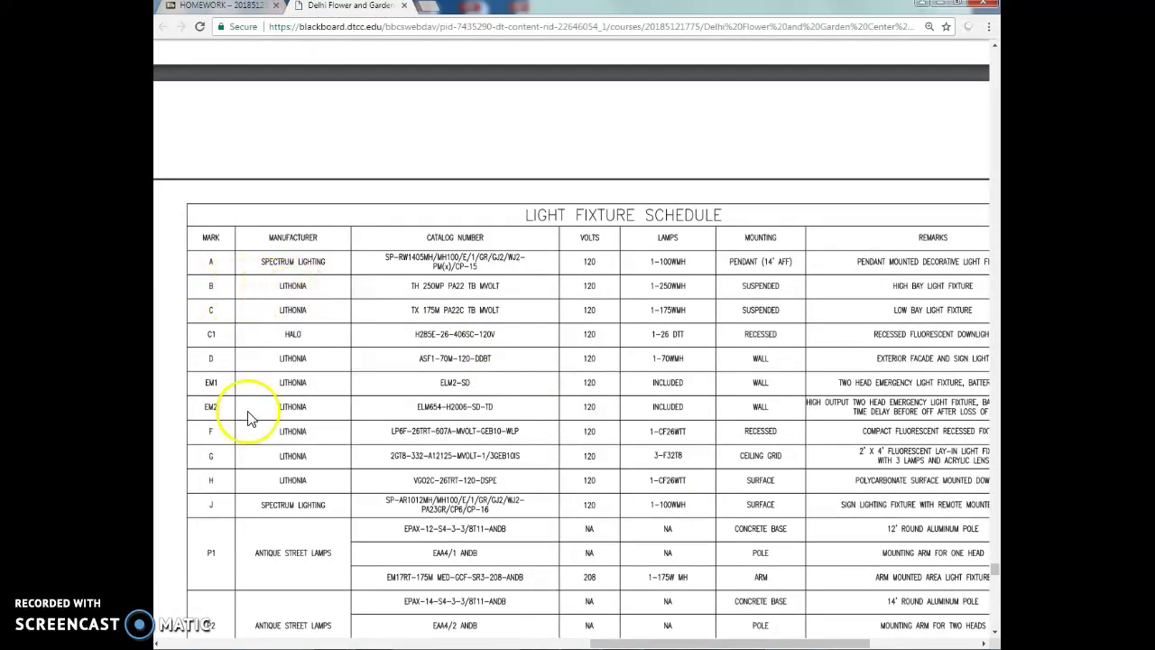
pyautogui.hotkey('alt', 'Tab')
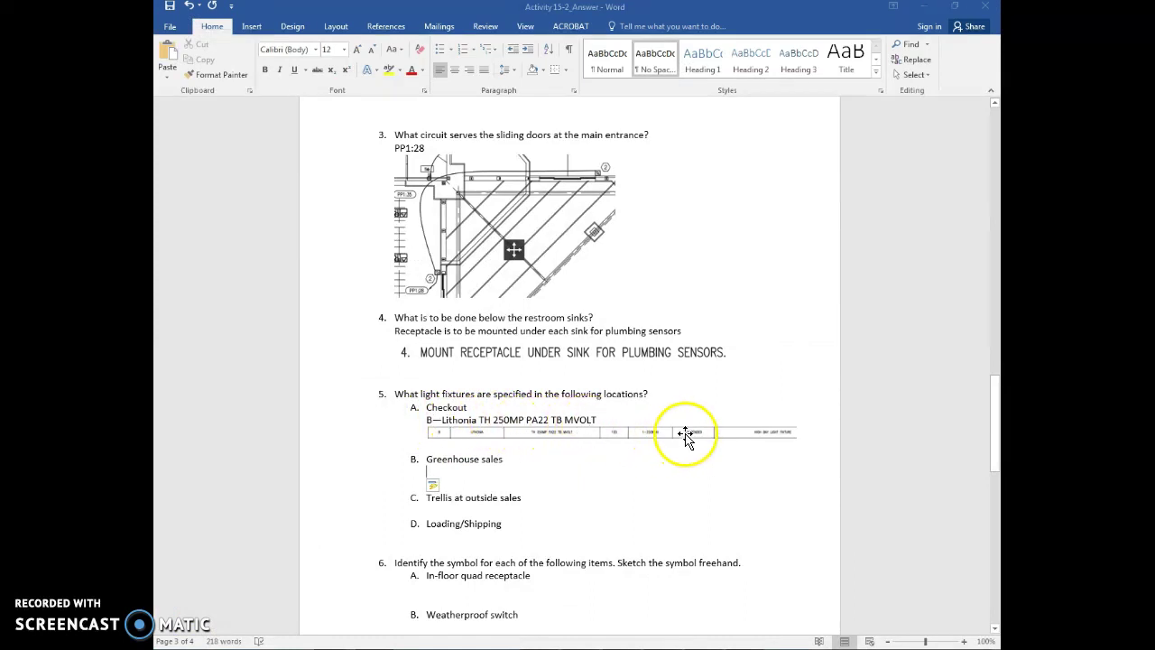
# Start the answer under Greenhouse sales and bring up the first floor plan, page 5.
pyautogui.click(476, 480)
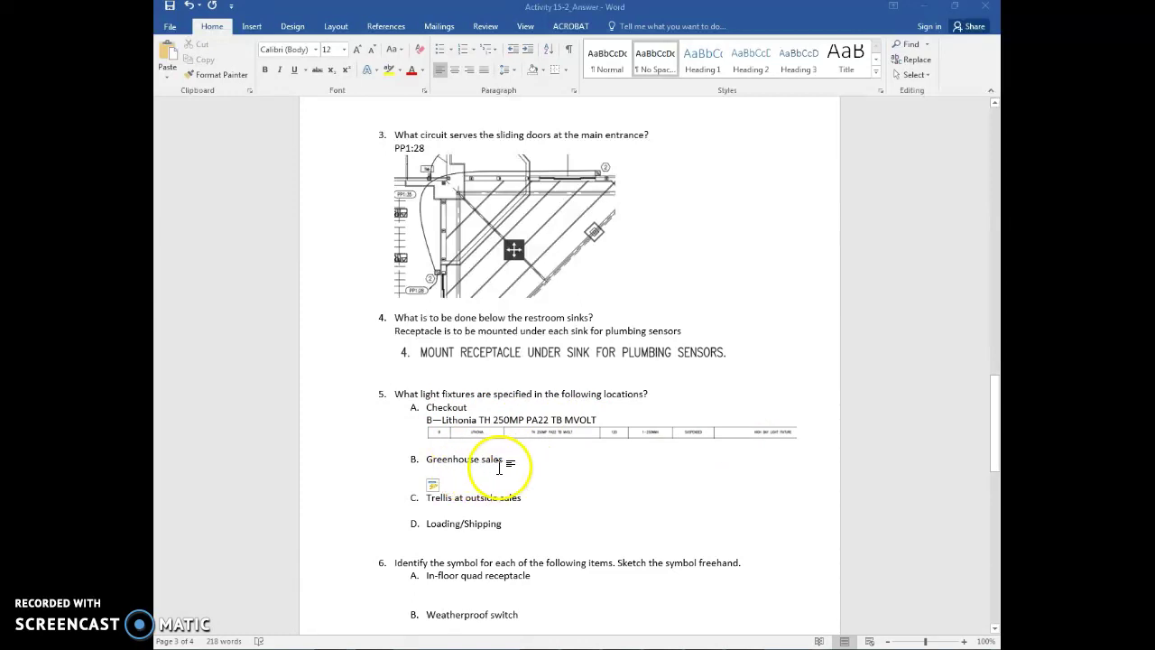
pyautogui.hotkey('alt', 'Tab')
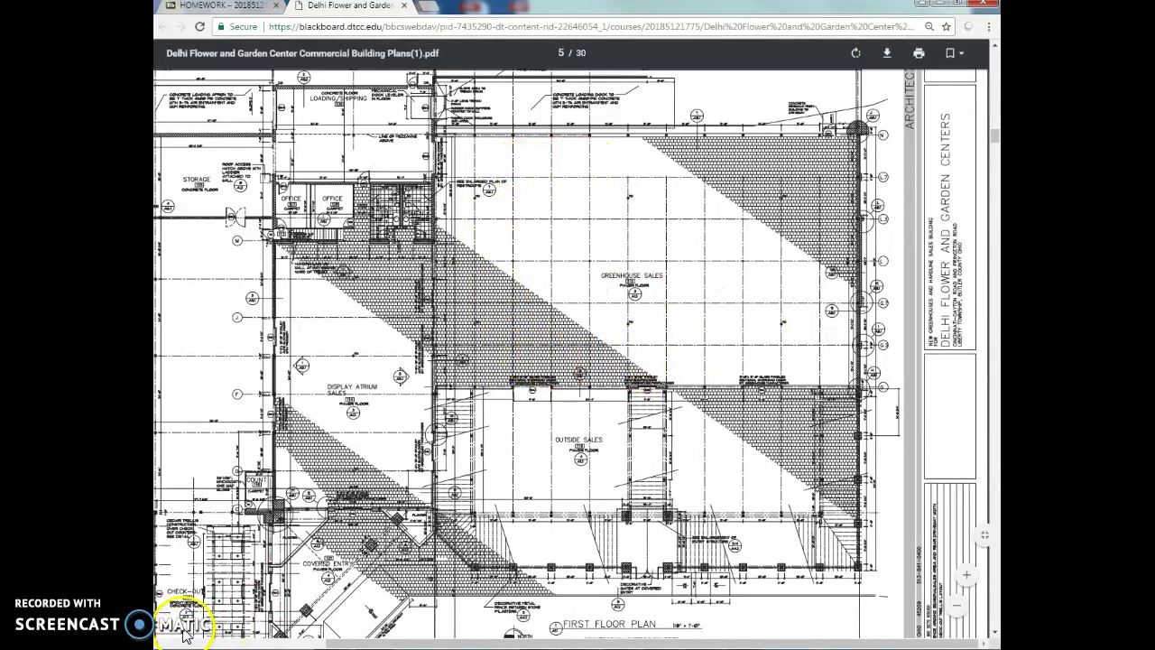
# Check the Del-27 lighting plan and Del-28 schedule for fixture C, Lithonia TX 175M PA22C TB MVOLT.
pyautogui.scroll(-8, 497, 304)
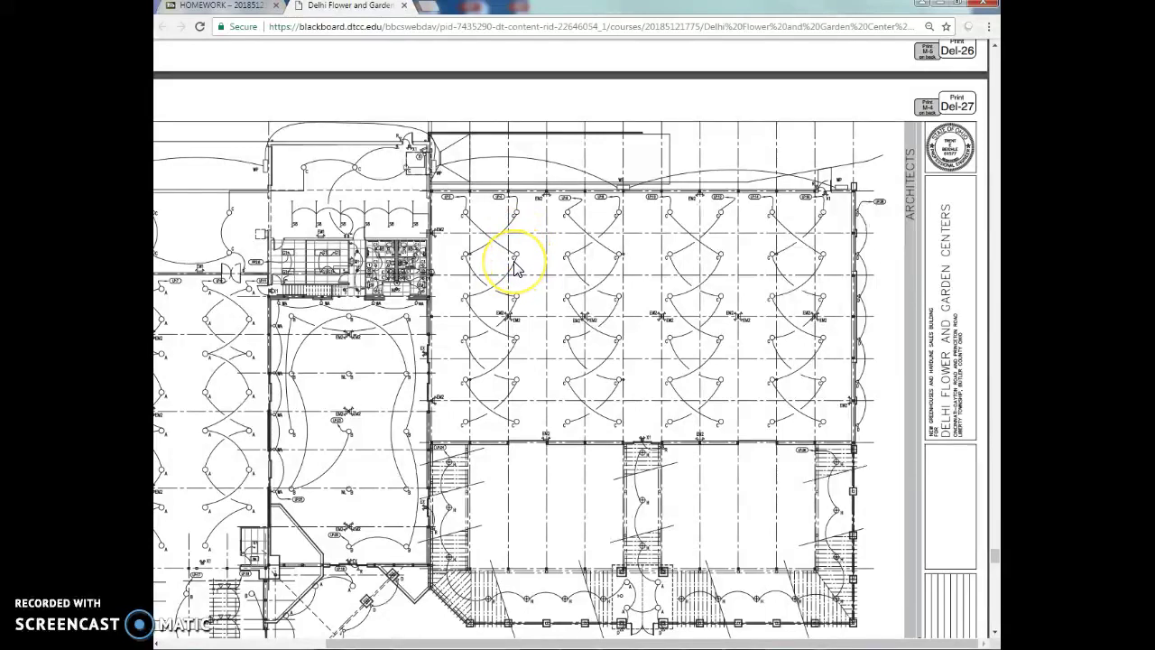
pyautogui.scroll(-6, 584, 351)
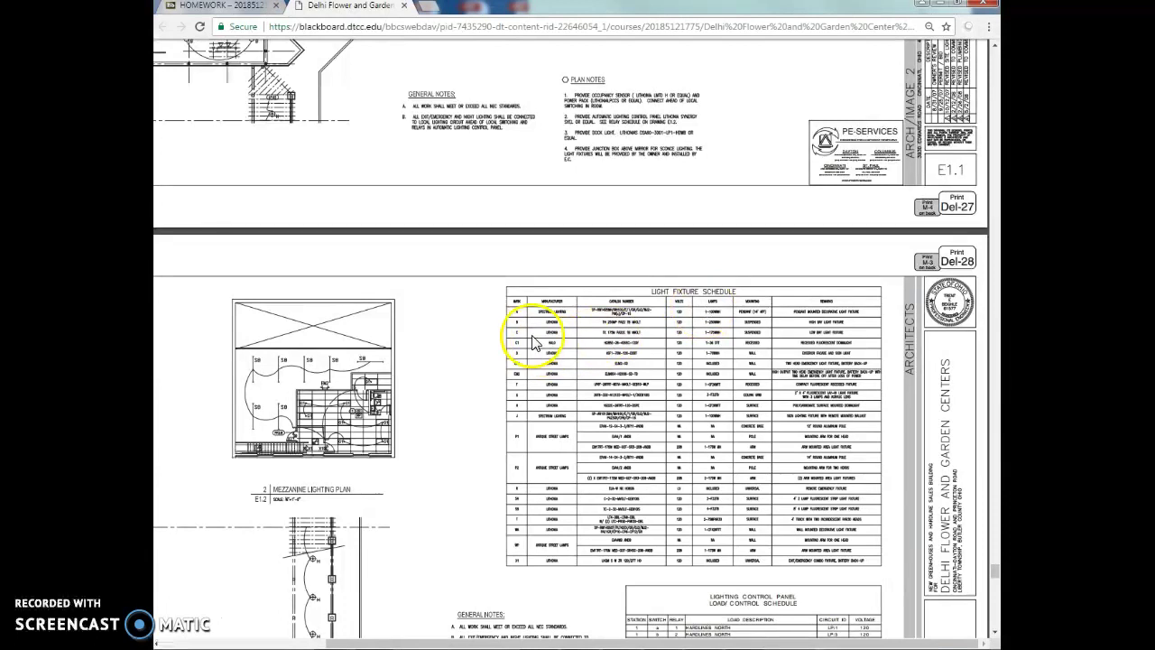
pyautogui.hotkey('alt', 'Tab')
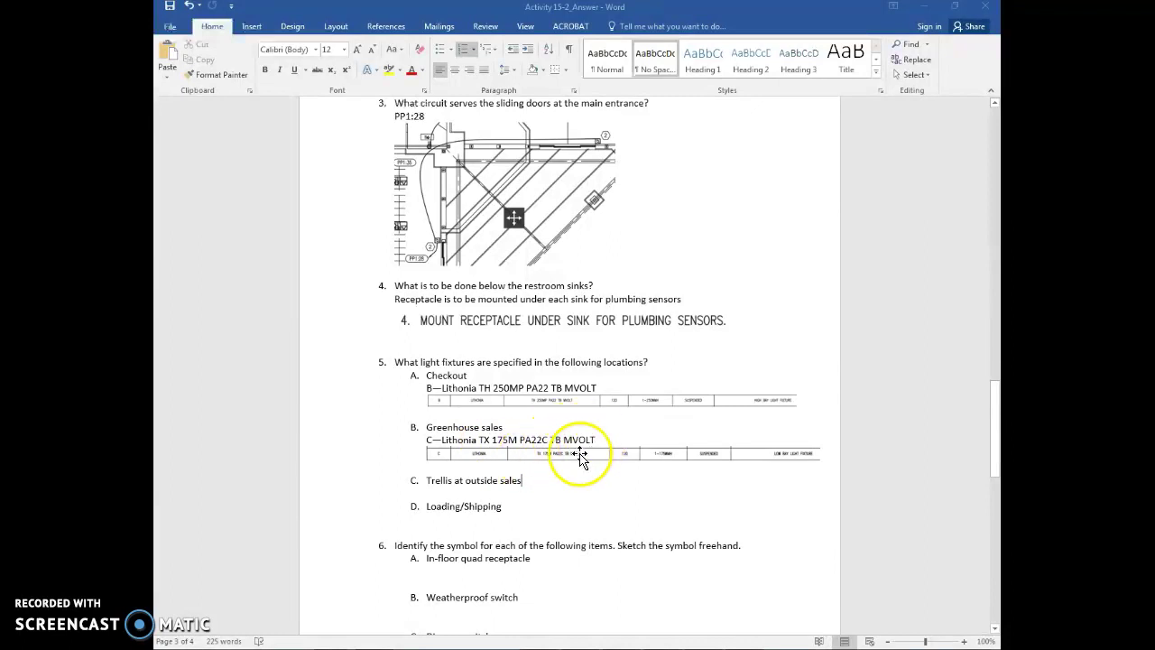
# Add a blank answer line under 5C, Trellis at outside sales, and bring up the lighting plan PDF.
pyautogui.press('Return')
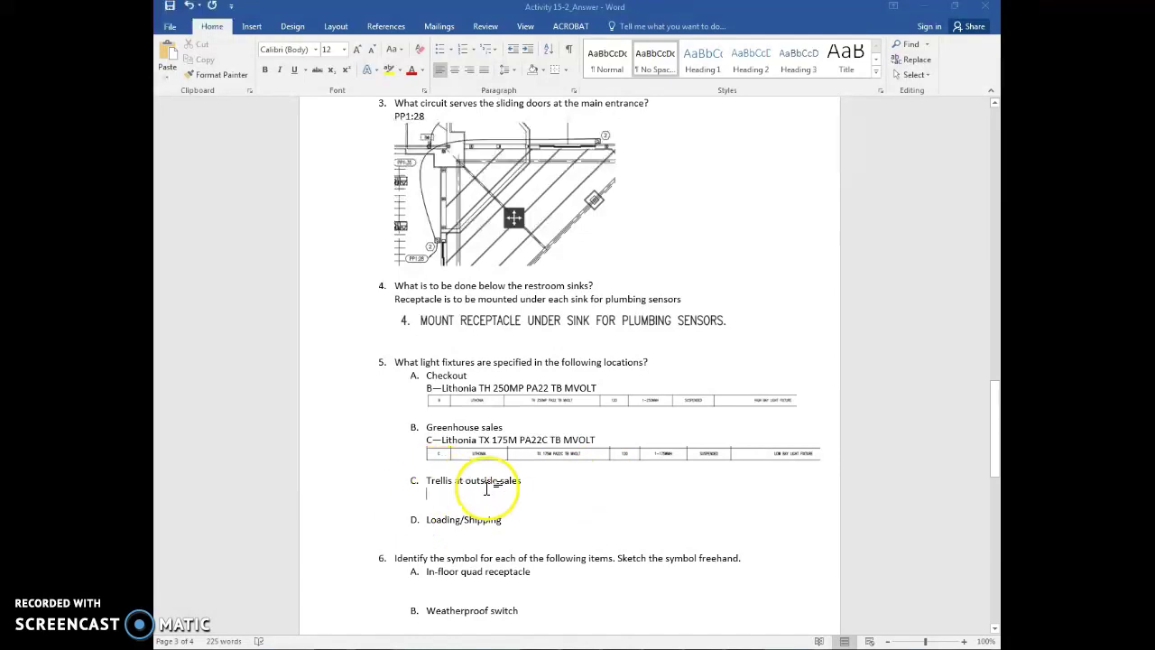
pyautogui.click(185, 646)
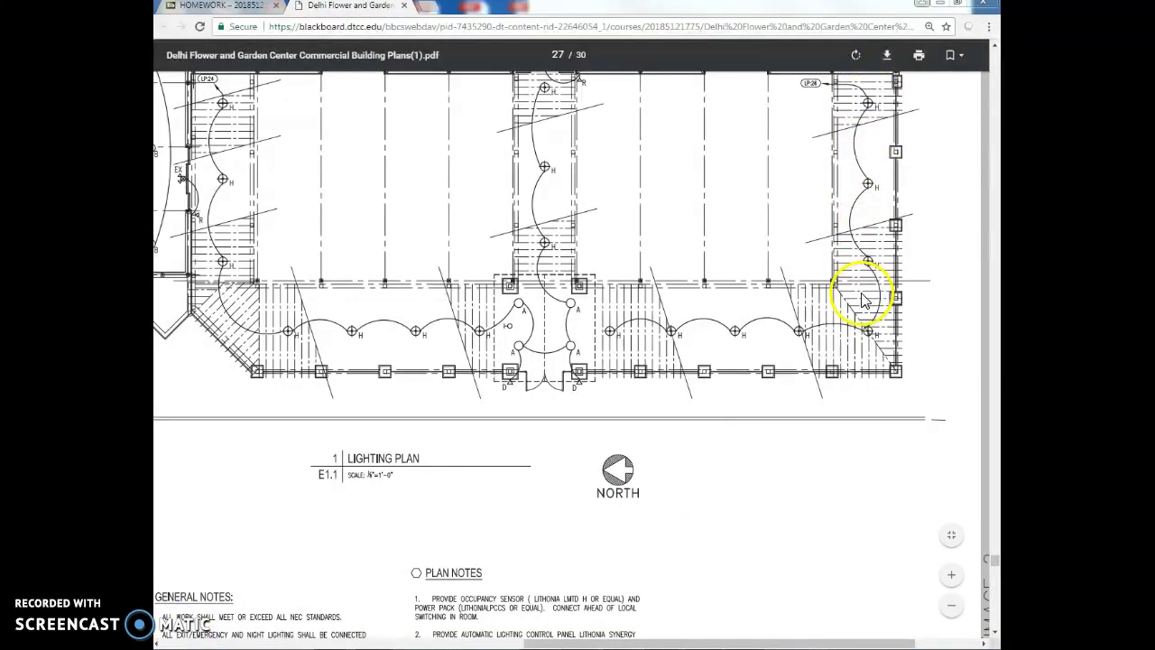
pyautogui.scroll(3, 742, 392)
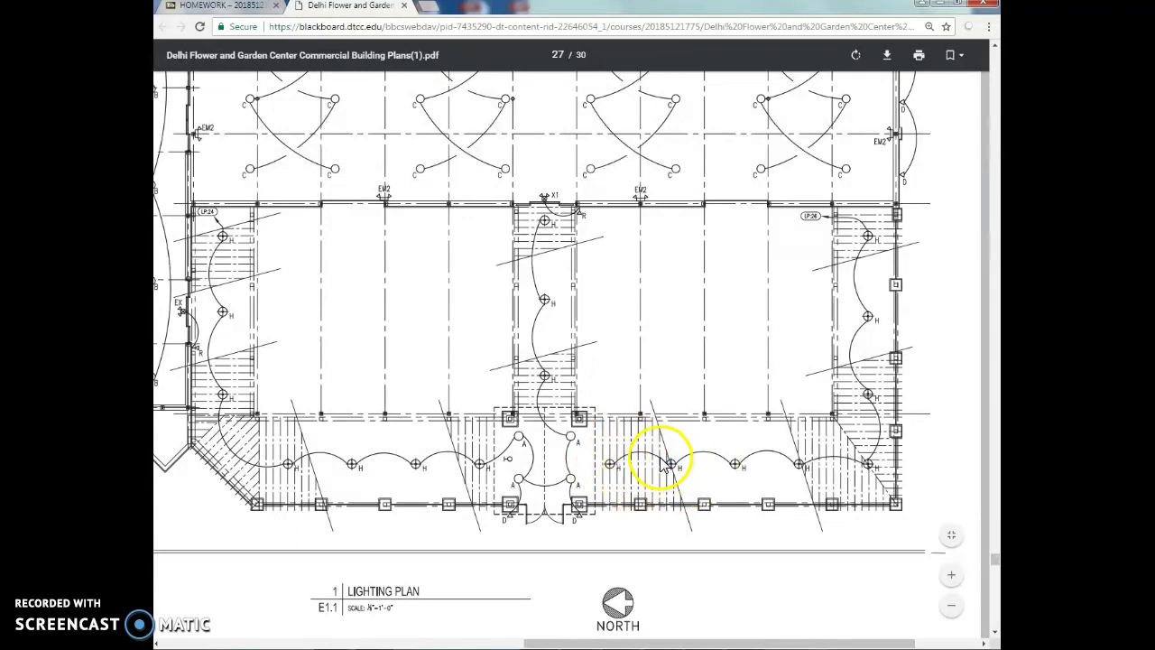
pyautogui.scroll(-8, 665, 464)
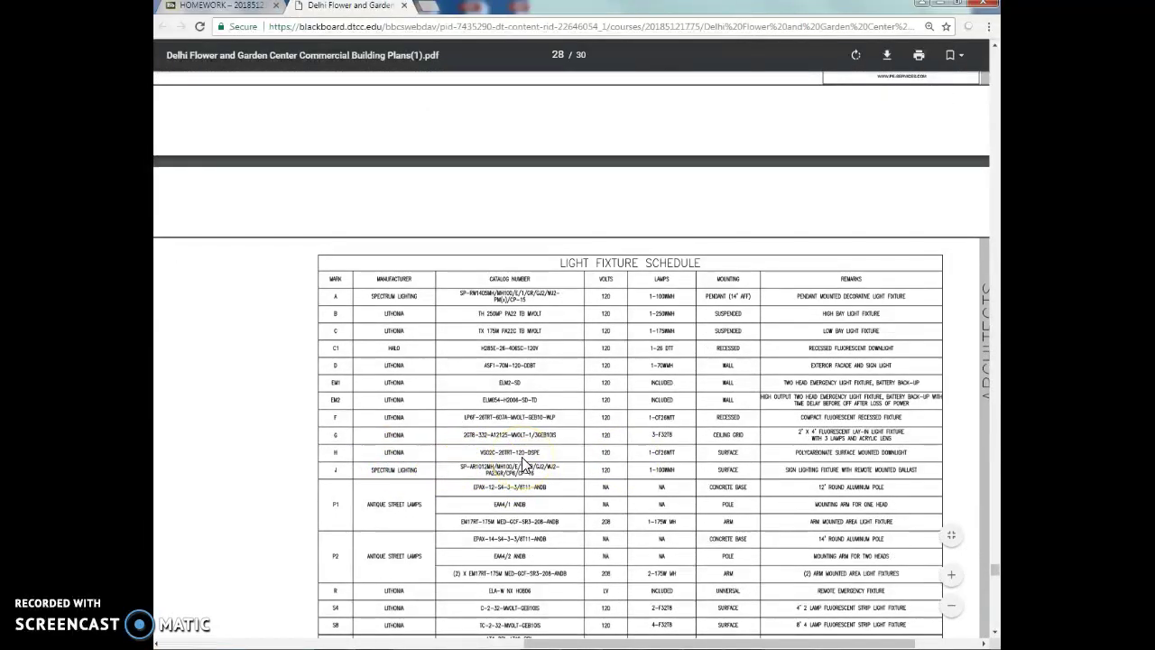
pyautogui.hotkey('alt', 'Tab')
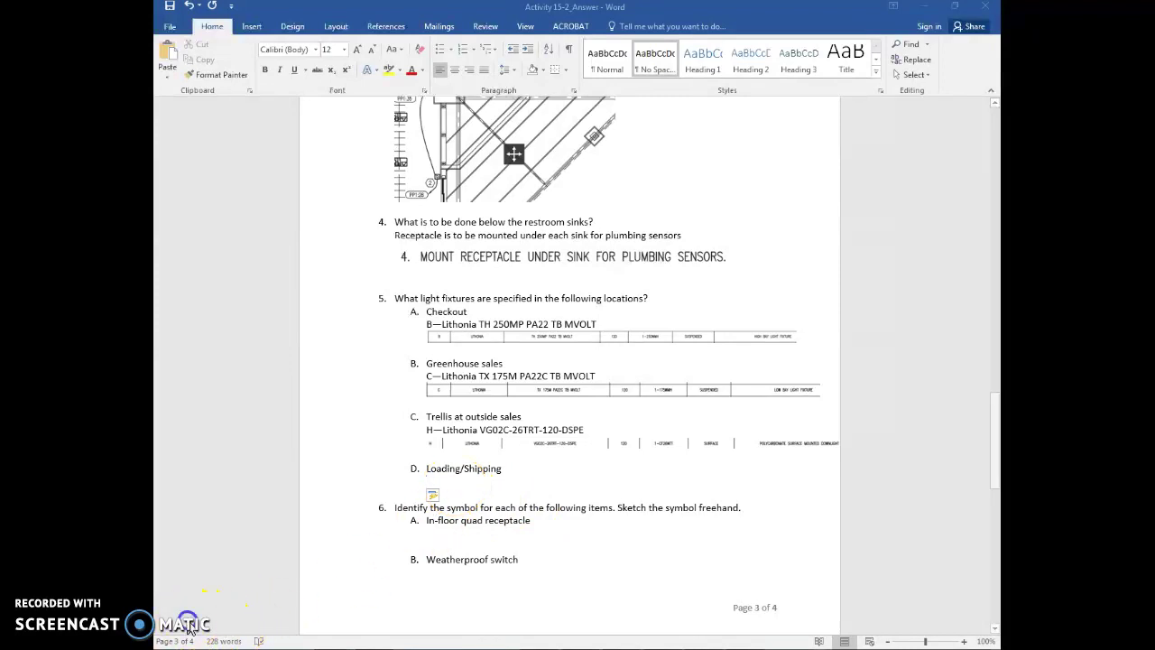
pyautogui.hotkey('alt', 'Tab')
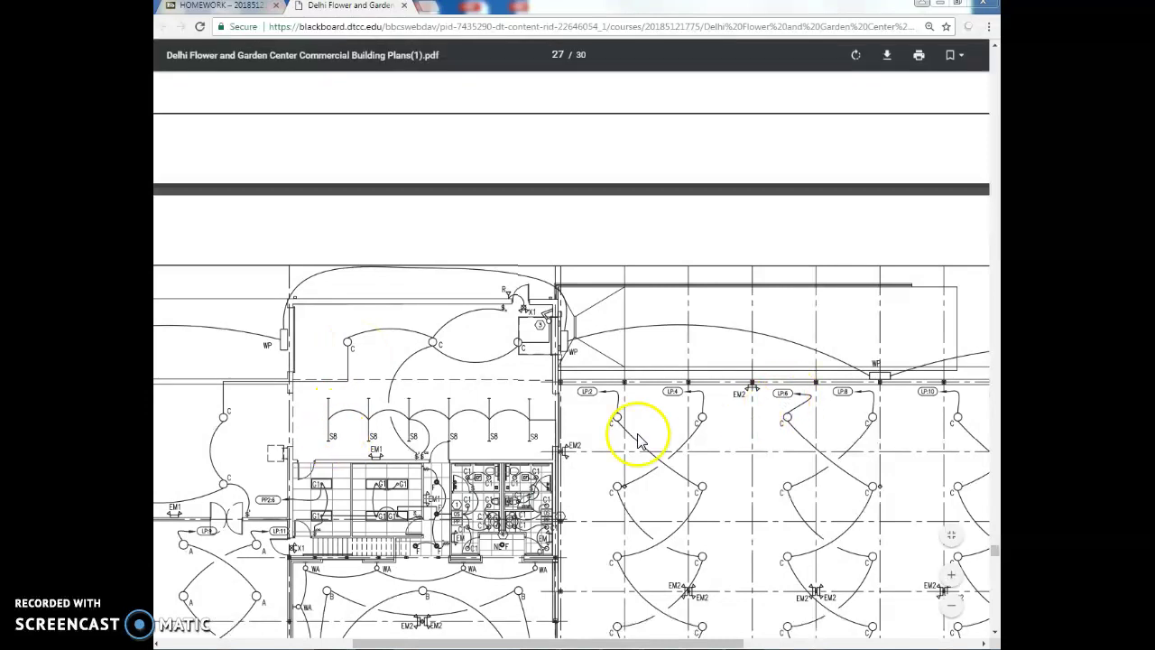
# Find fixture rows C and S8 in the page 28 Light Fixture Schedule for Loading/Shipping.
pyautogui.scroll(-8, 799, 433)
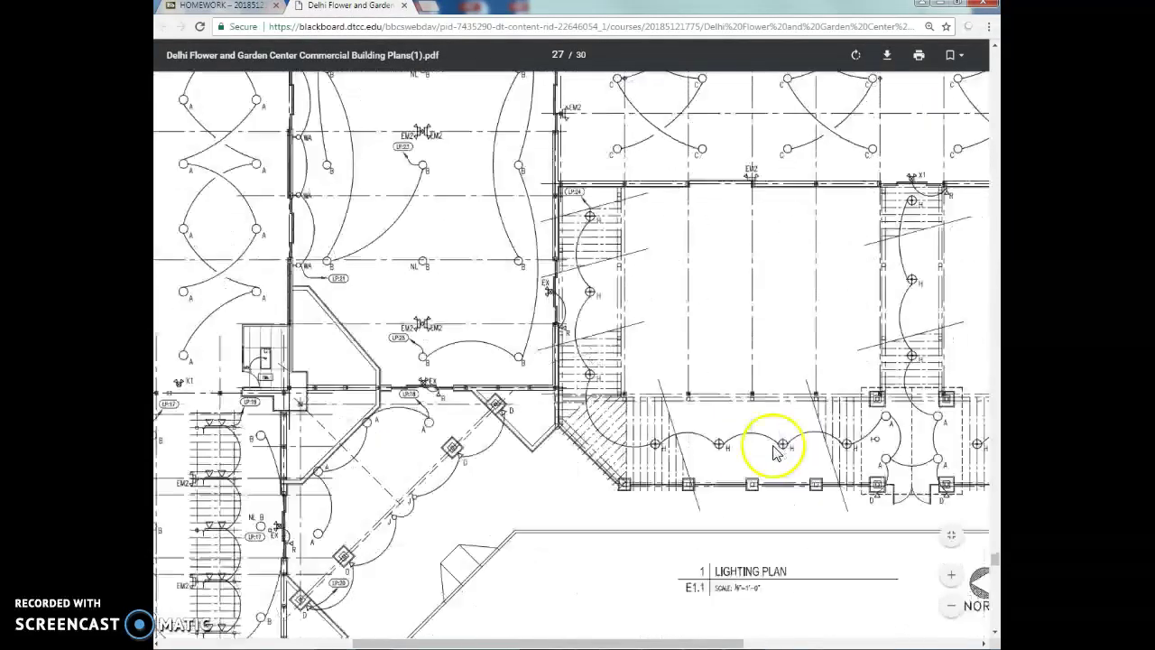
pyautogui.scroll(-10, 799, 490)
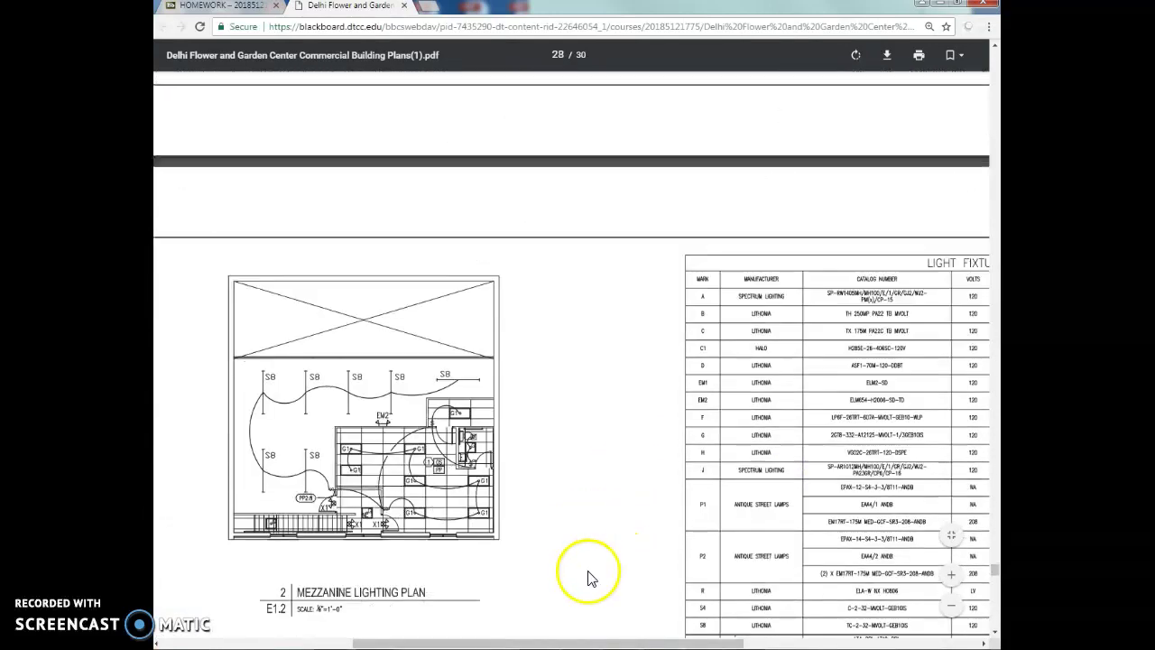
pyautogui.scroll(-1, 583, 623)
pyautogui.moveTo(562, 641); pyautogui.dragTo(736, 641)
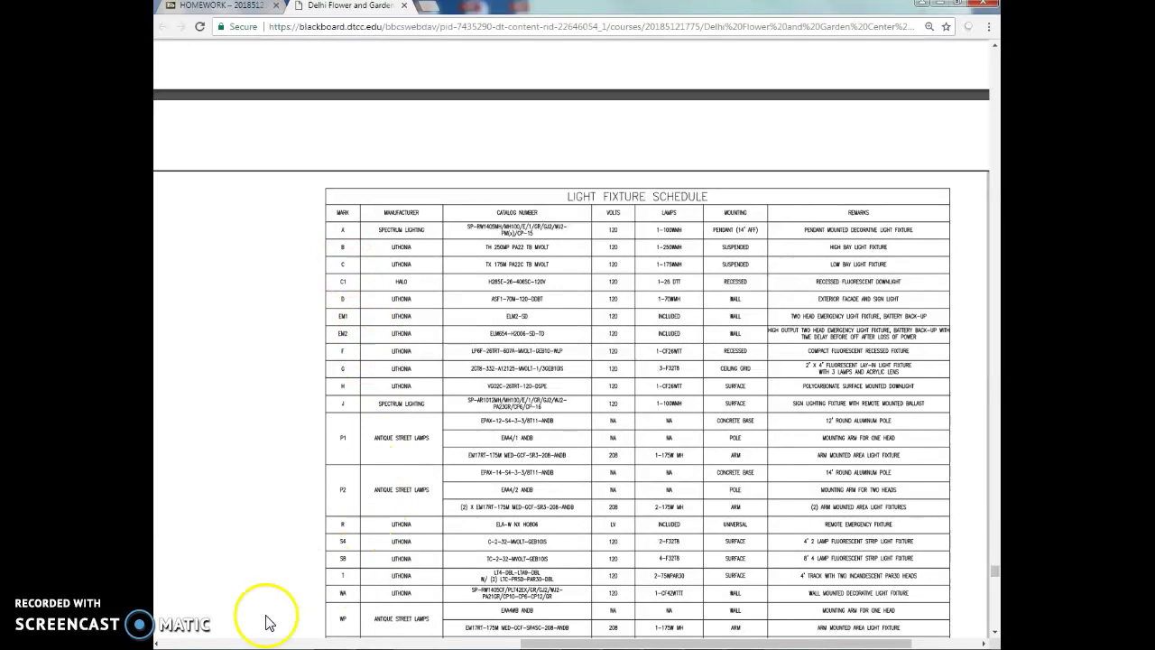
pyautogui.click(266, 647)
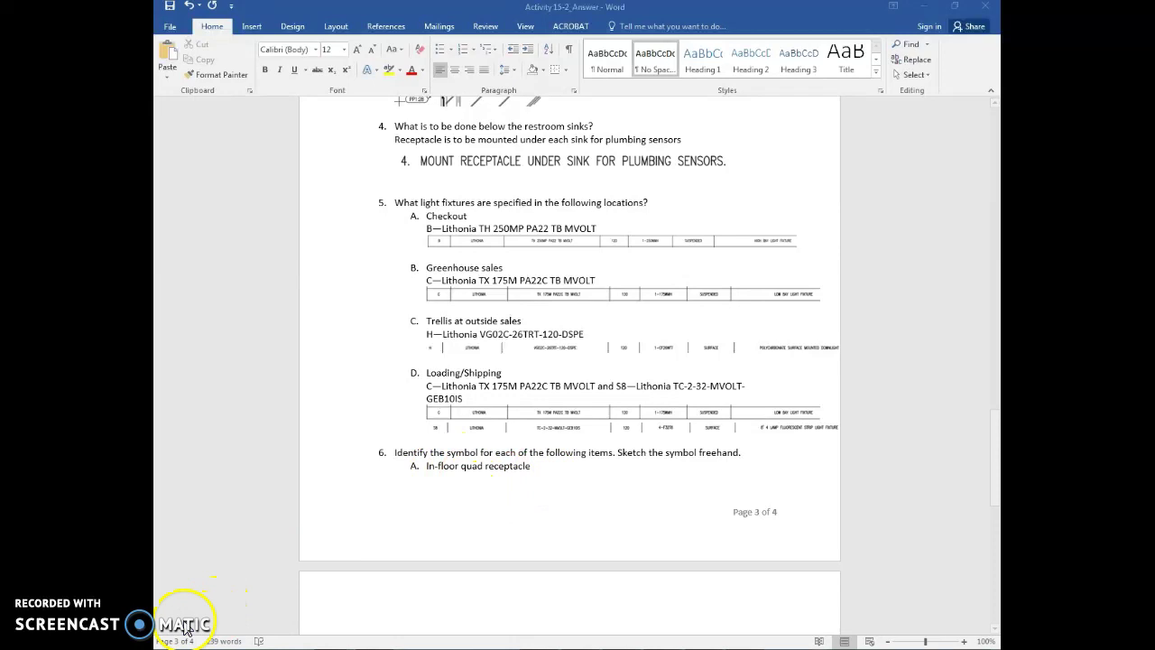
# Review question 6's sketched symbols, then bring up the Electrical Symbols Legend in the plans PDF.
pyautogui.scroll(-5, 572, 387)
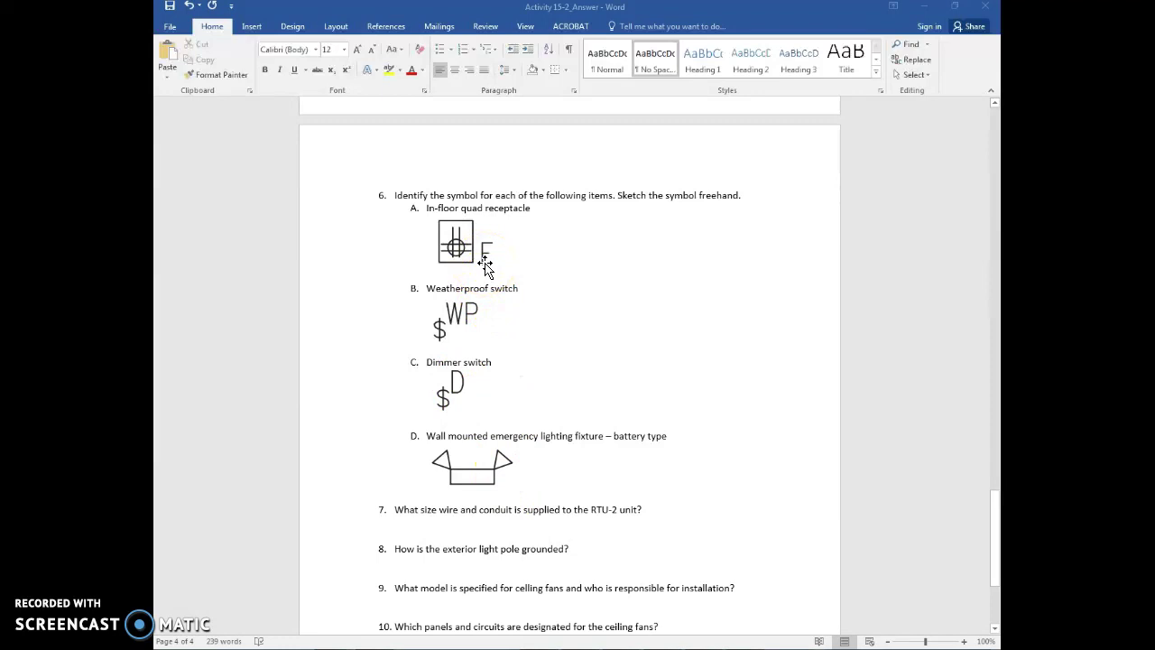
pyautogui.hotkey('alt', 'Tab')
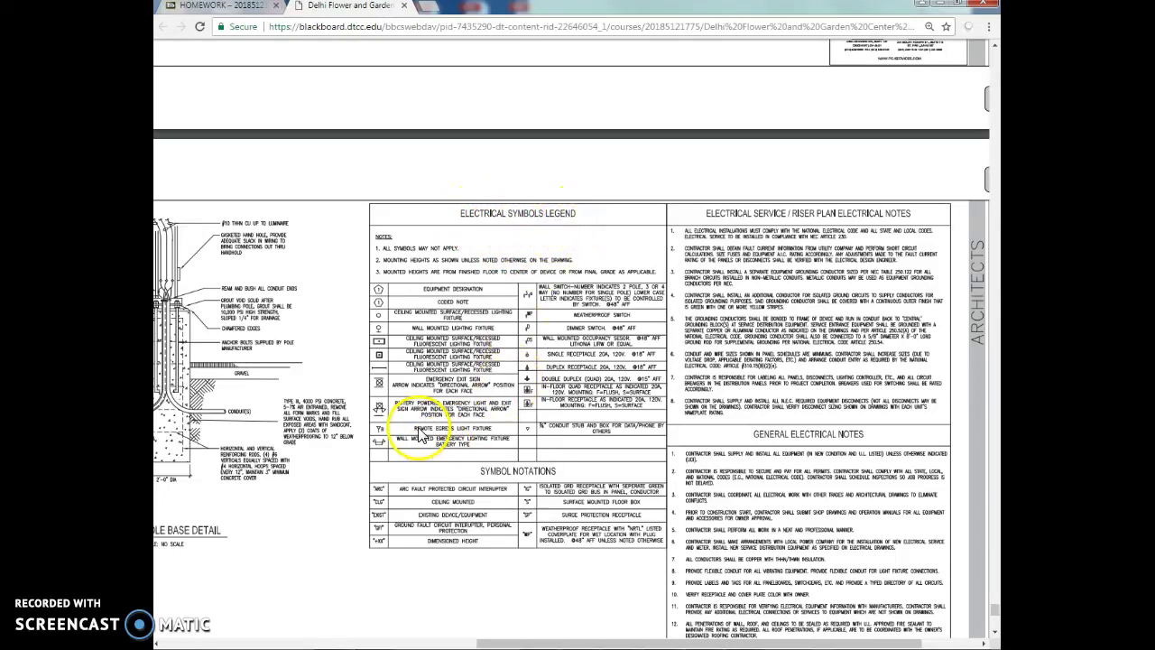
# Read question 7 on RTU-2's wire and conduit, then return to the plans for page 30's riser diagram.
pyautogui.hotkey('alt', 'Tab')
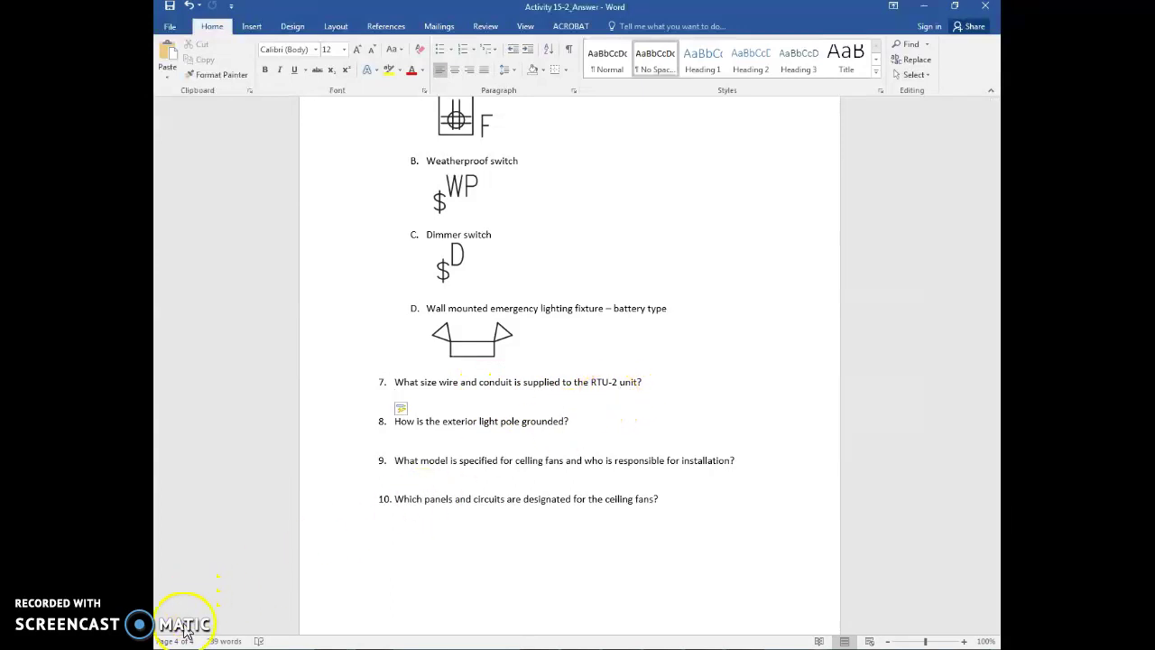
pyautogui.hotkey('alt', 'Tab')
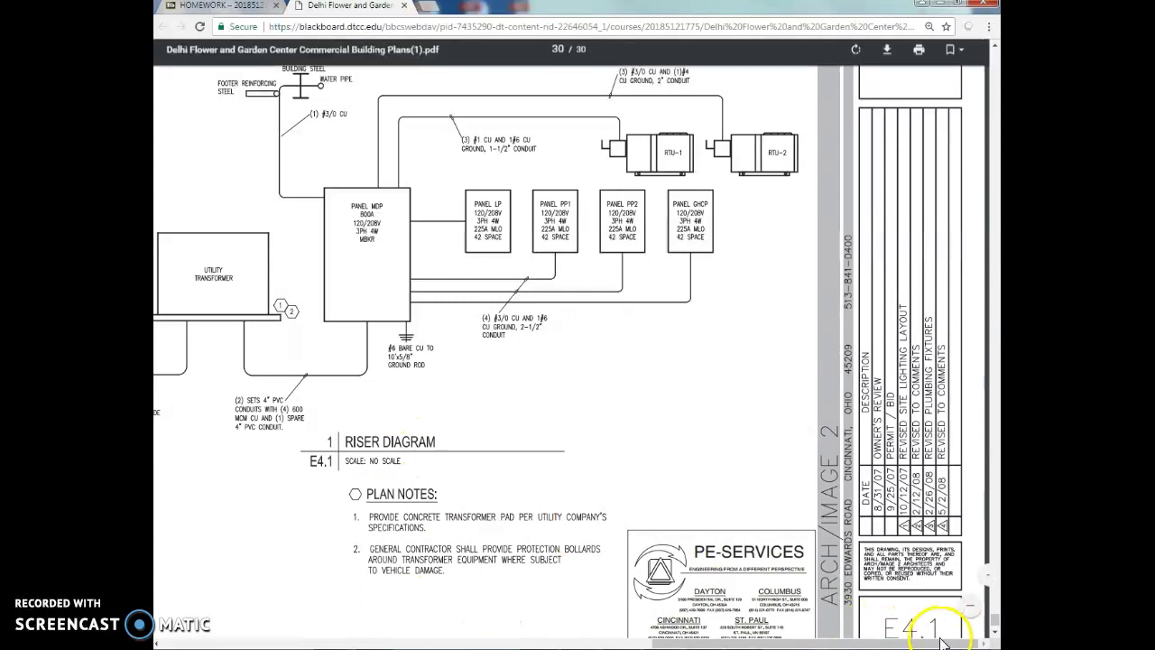
# Snip the RTU feed and answer question 7: (3) #3/0 CU, (1) #4 CU ground, 2" conduit.
pyautogui.moveTo(908, 642); pyautogui.dragTo(839, 640)
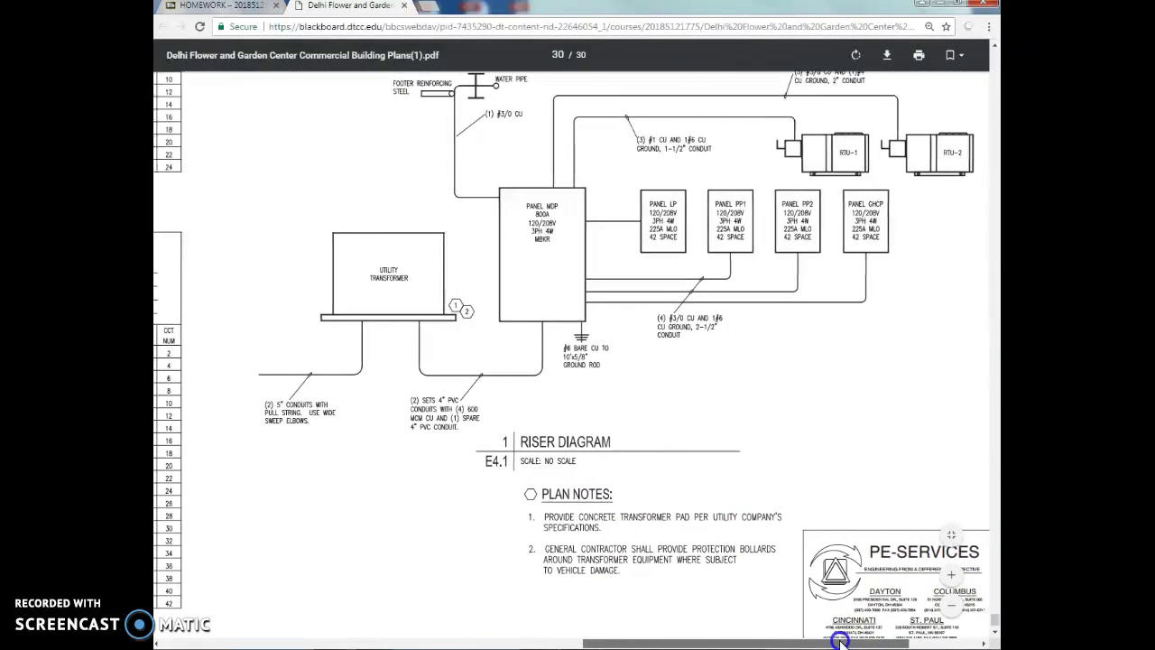
pyautogui.scroll(1, 828, 587)
pyautogui.scroll(1, 828, 587)
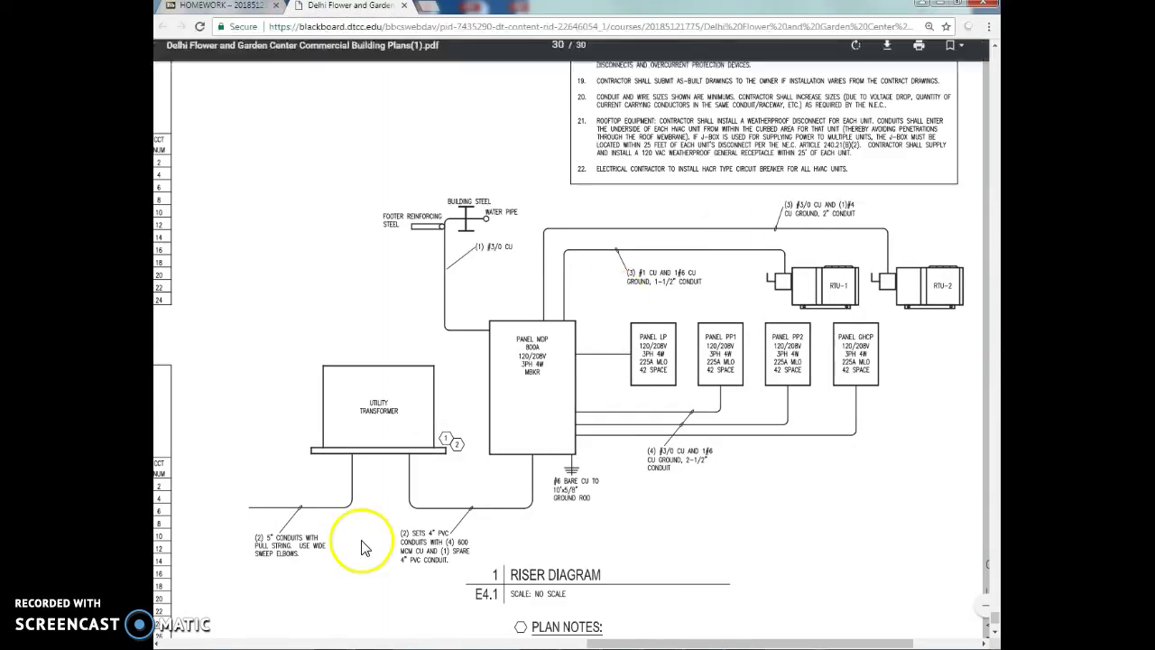
pyautogui.hotkey('alt', 'Tab')
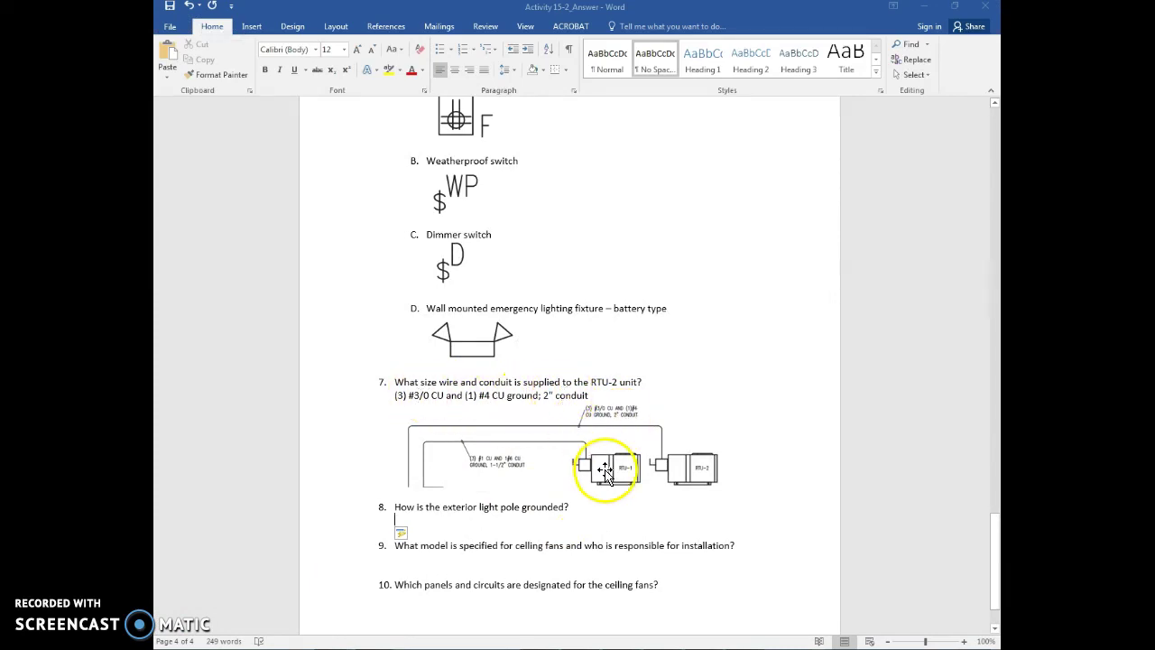
pyautogui.scroll(-2, 607, 468)
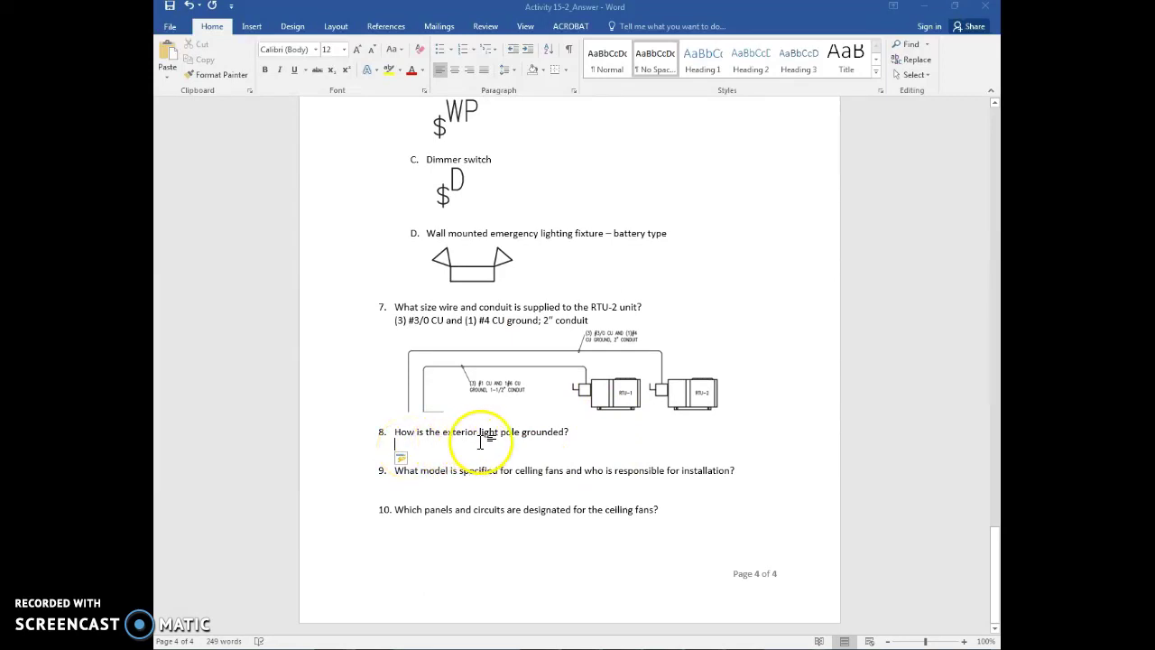
pyautogui.hotkey('alt', 'Tab')
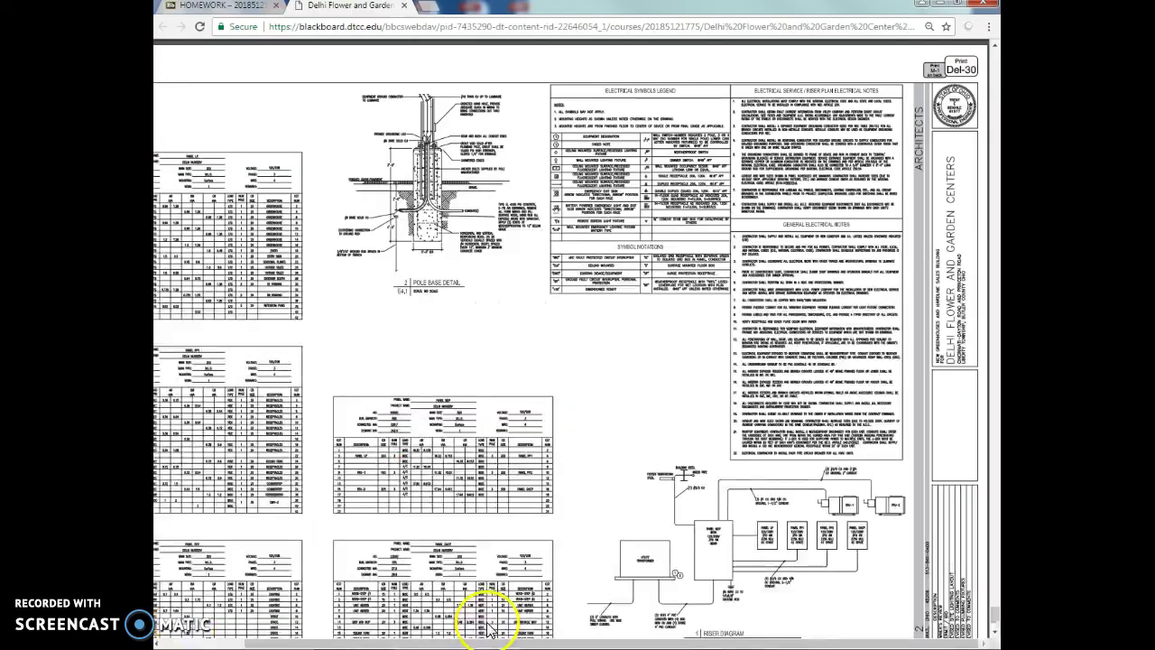
# Enlarge the Pole Base Detail to read the #6 bare CU and 5/8" × 10' ground rod callouts.
pyautogui.scroll(3, 888, 614)
pyautogui.scroll(3, 888, 614)
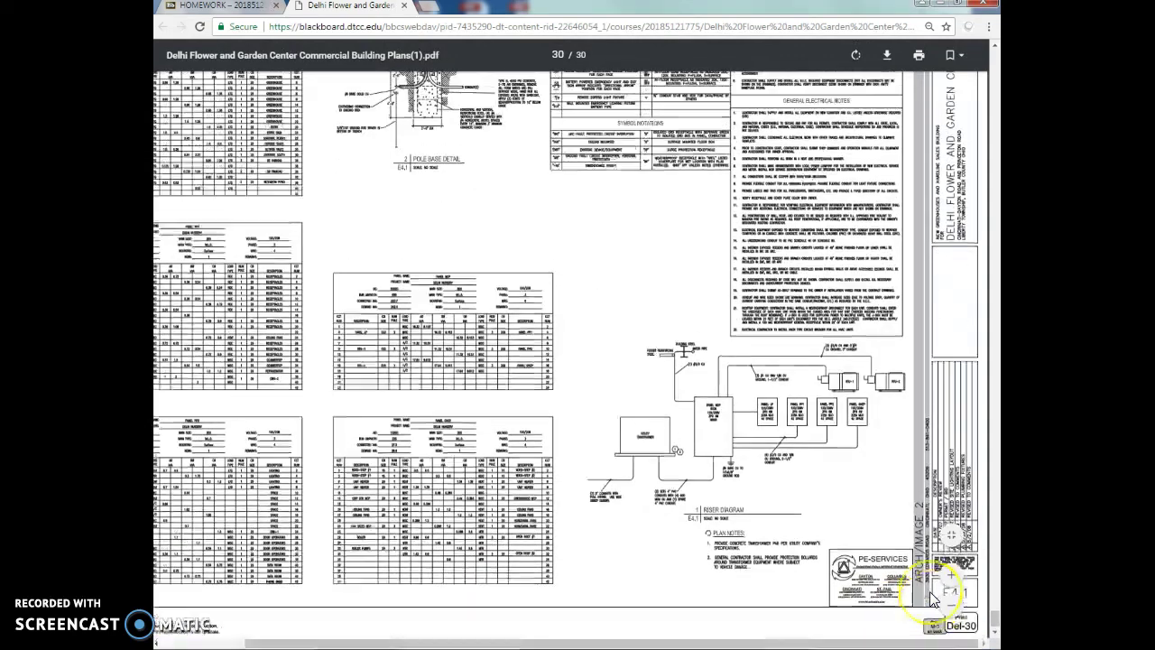
pyautogui.scroll(2, 402, 226)
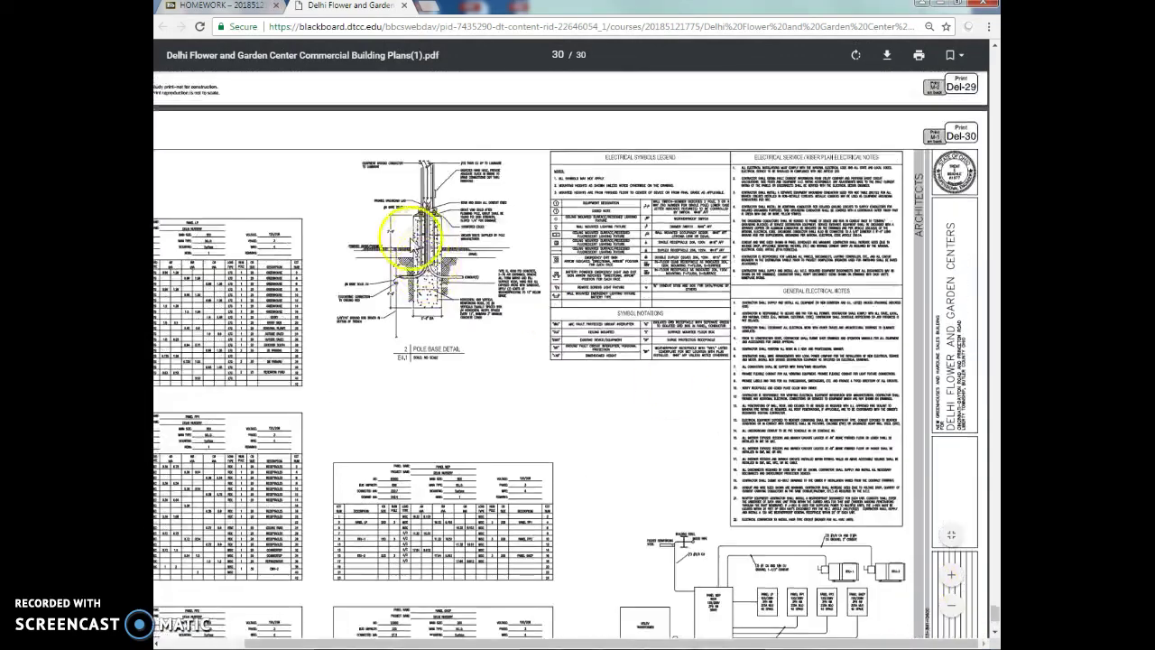
pyautogui.click(952, 576)
pyautogui.hotkey('ctrl', '+')
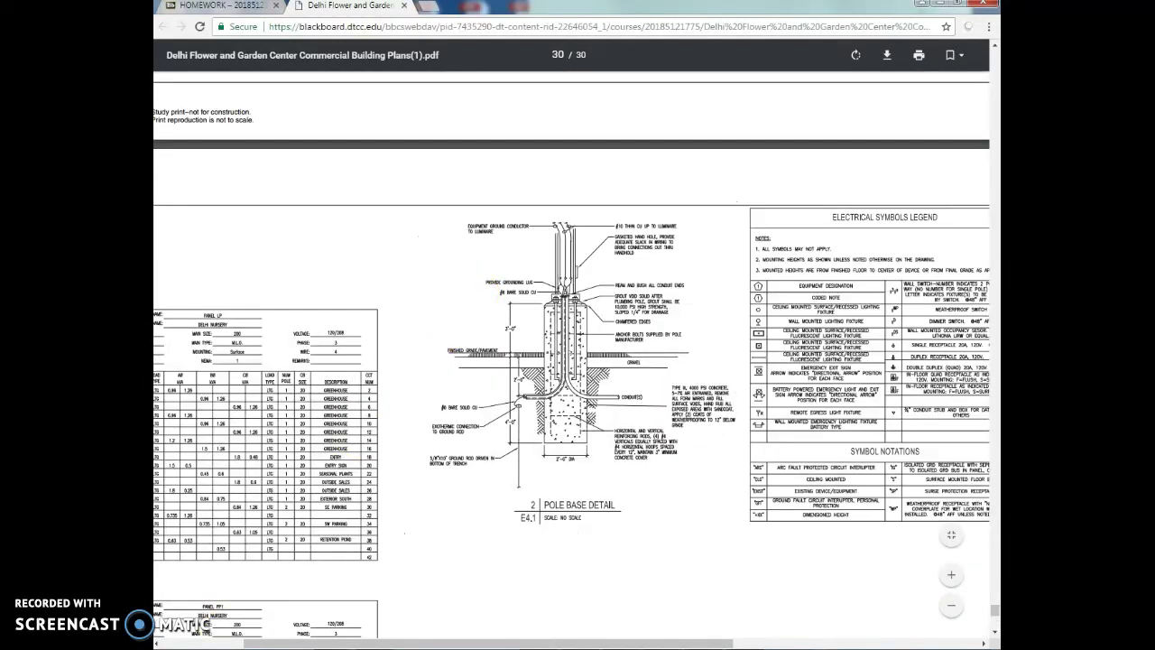
pyautogui.hotkey('ctrl', '+')
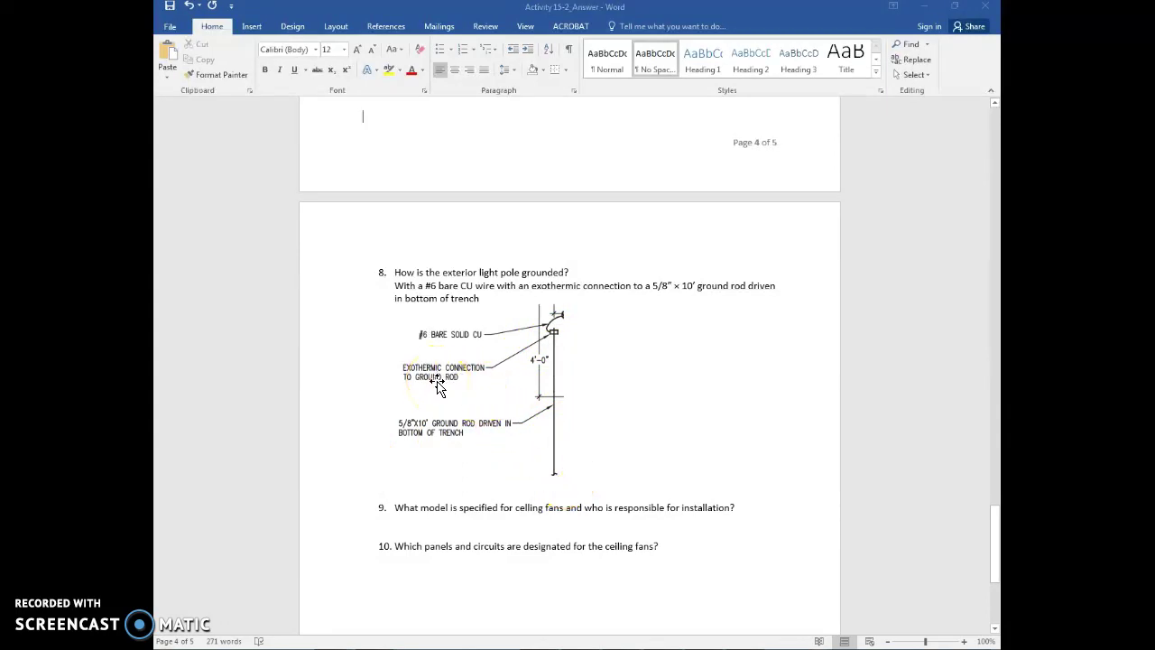
# Use page 29 plan note 3 to answer question 9: Dayton #4C854B, installed by the electrical contractor.
pyautogui.scroll(-1, 434, 386)
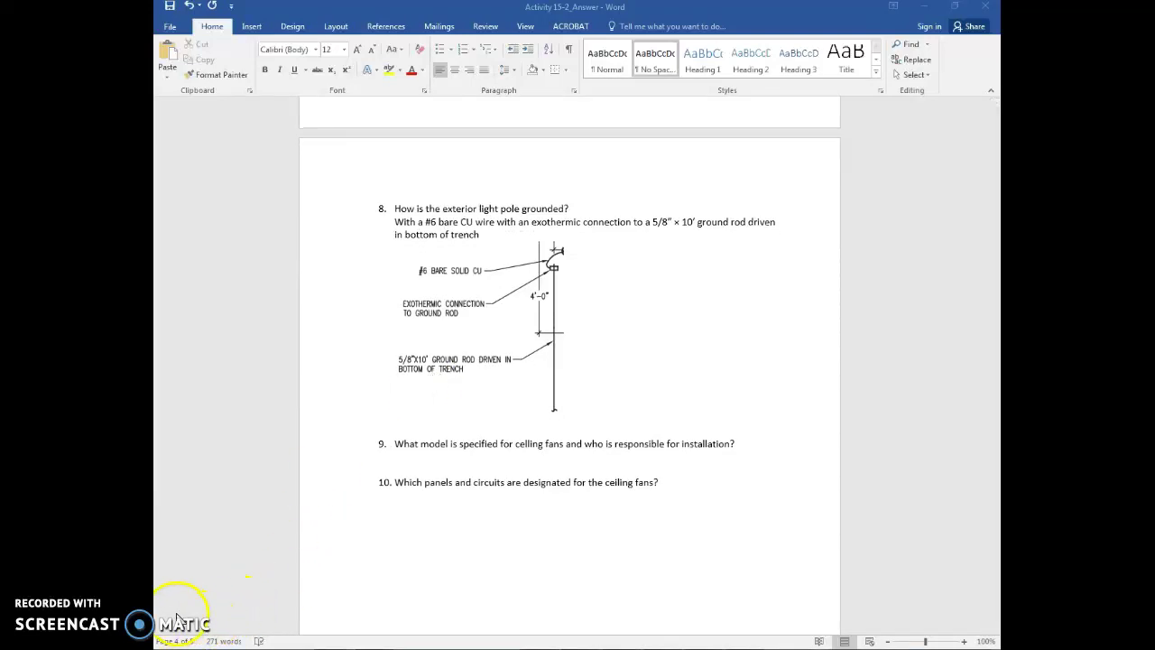
pyautogui.scroll(-2, 178, 621)
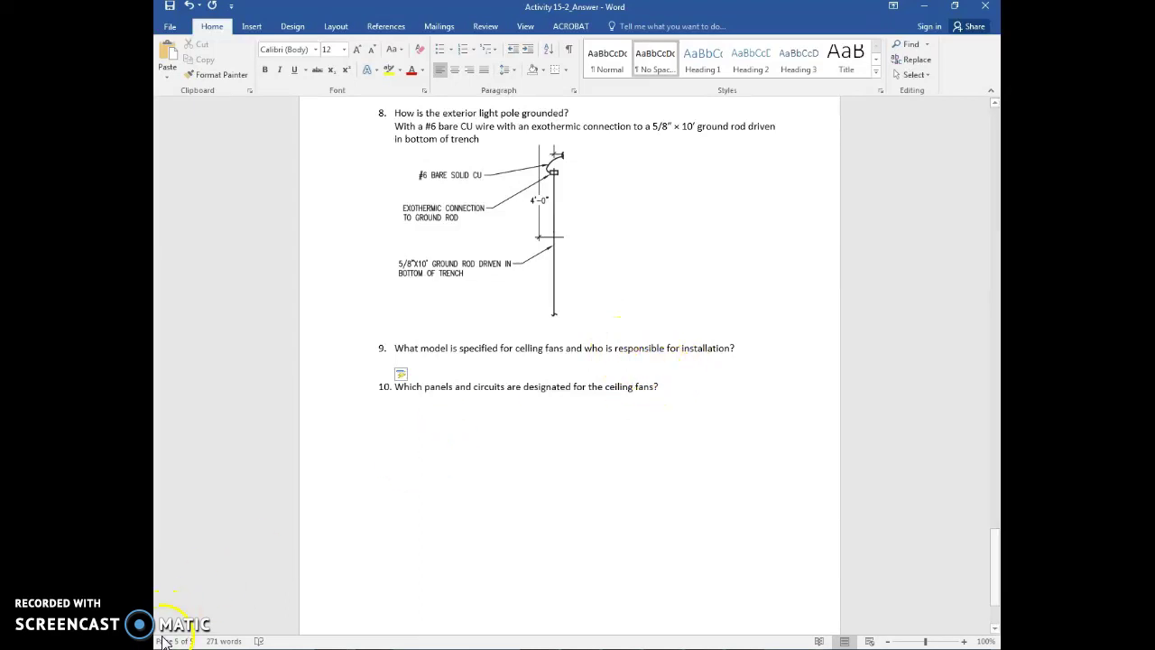
pyautogui.hotkey('alt', 'Tab')
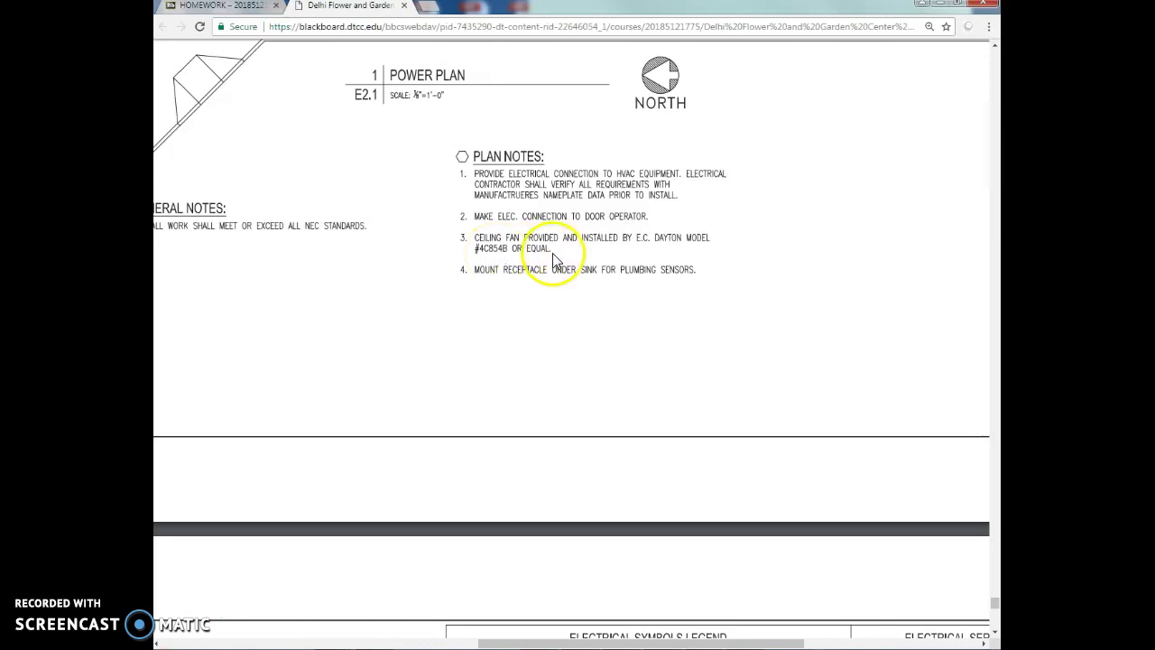
pyautogui.click(183, 625)
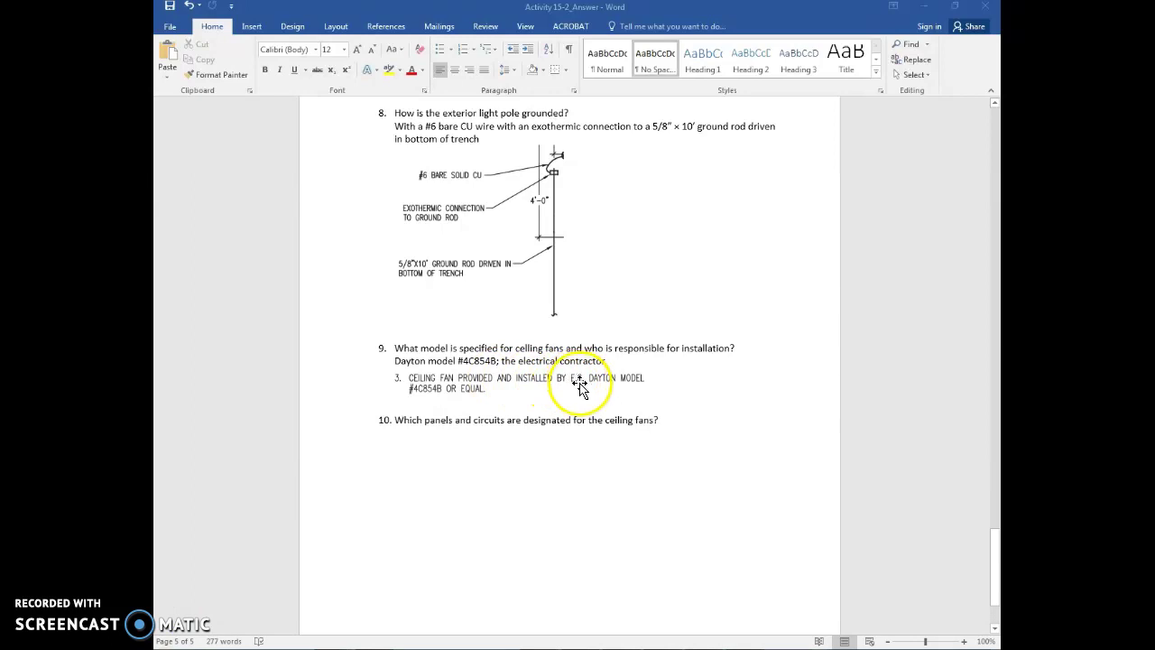